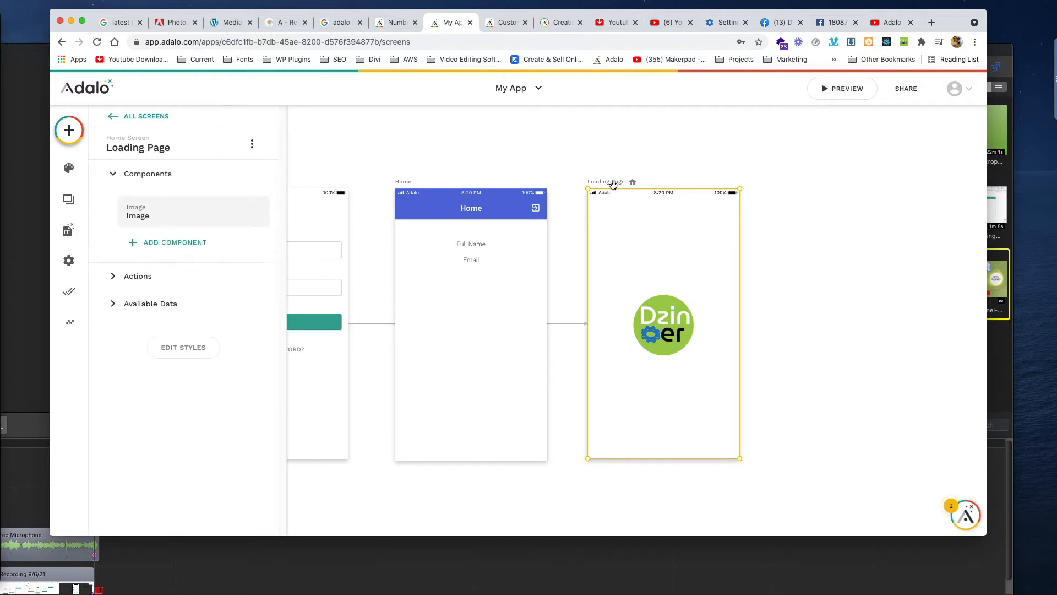
Give the Loading Page a when-visited Link action that goes to the Home screen.
click(118, 276)
click(157, 245)
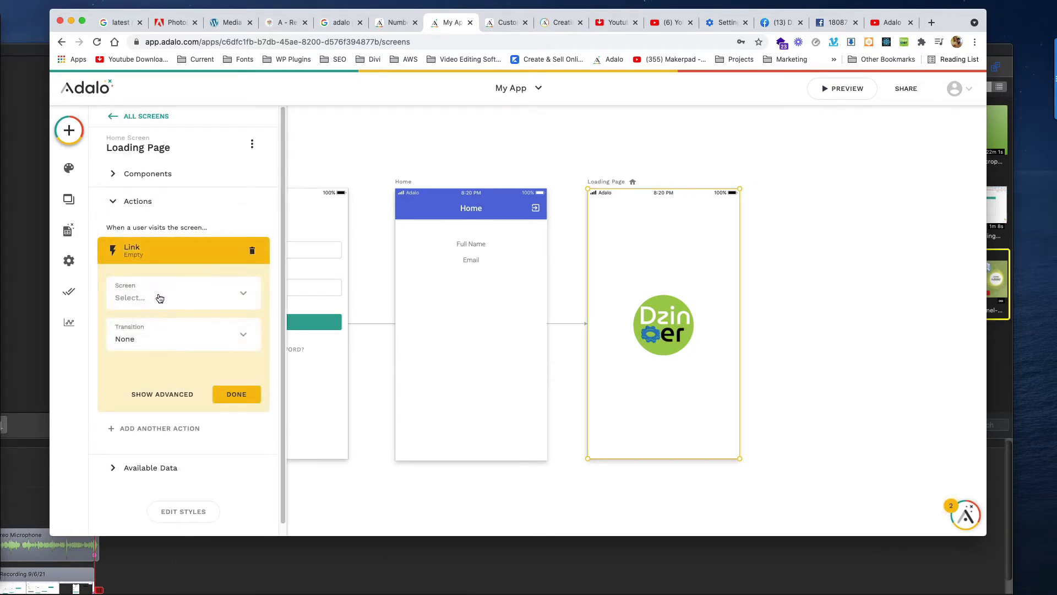
click(159, 297)
click(177, 401)
click(922, 354)
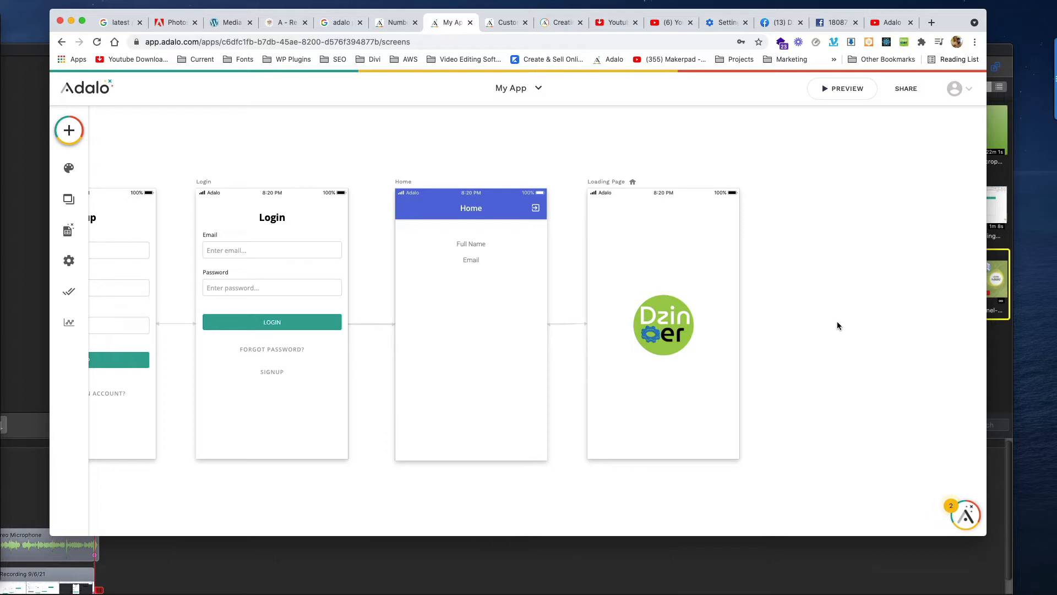
Open the Loading Page styles and browse to the Dzineer folder for a background image.
click(615, 183)
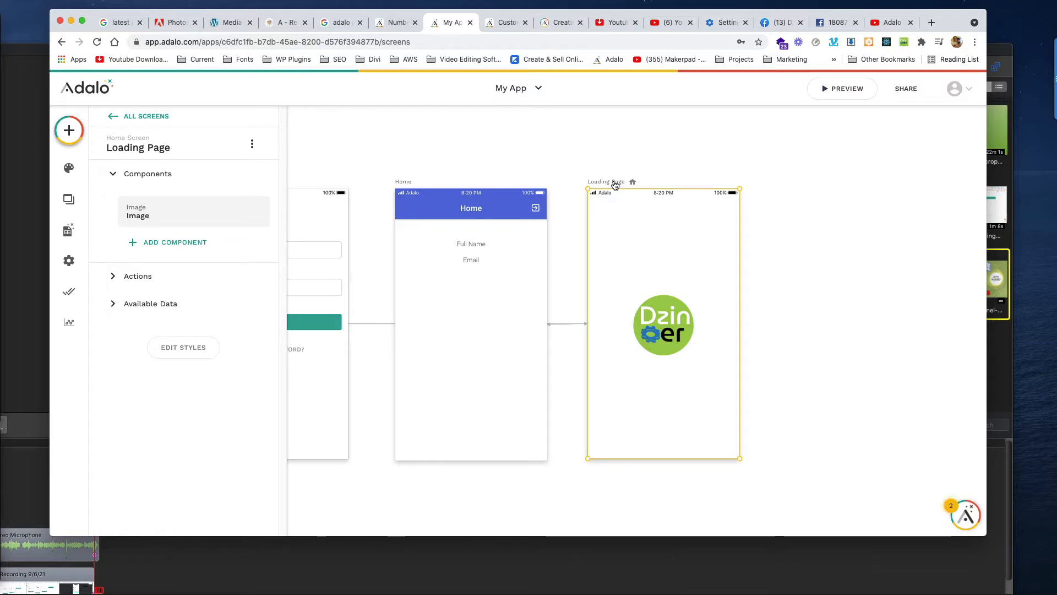
click(179, 349)
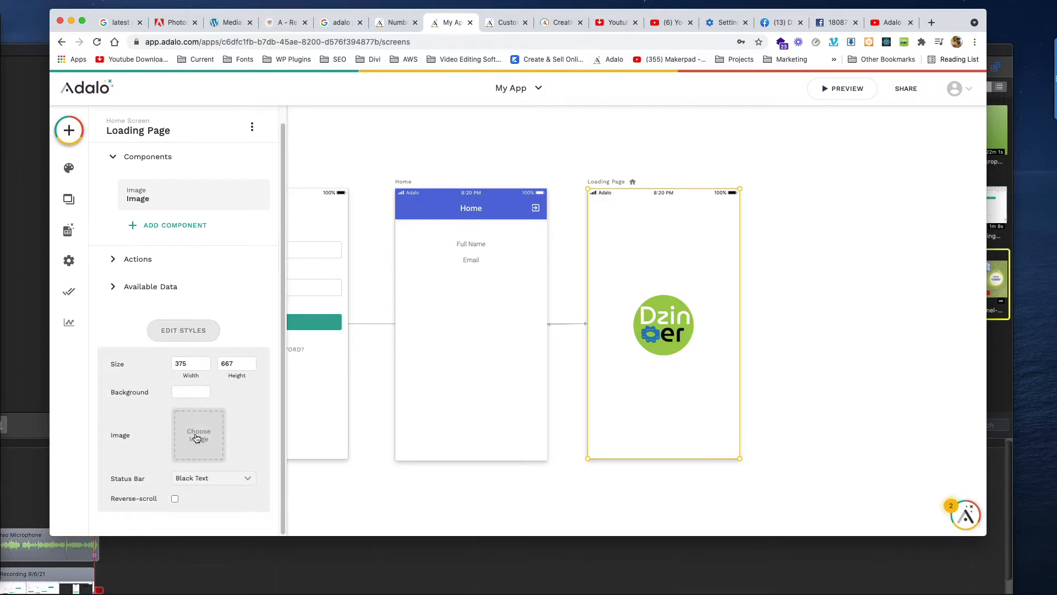
click(196, 437)
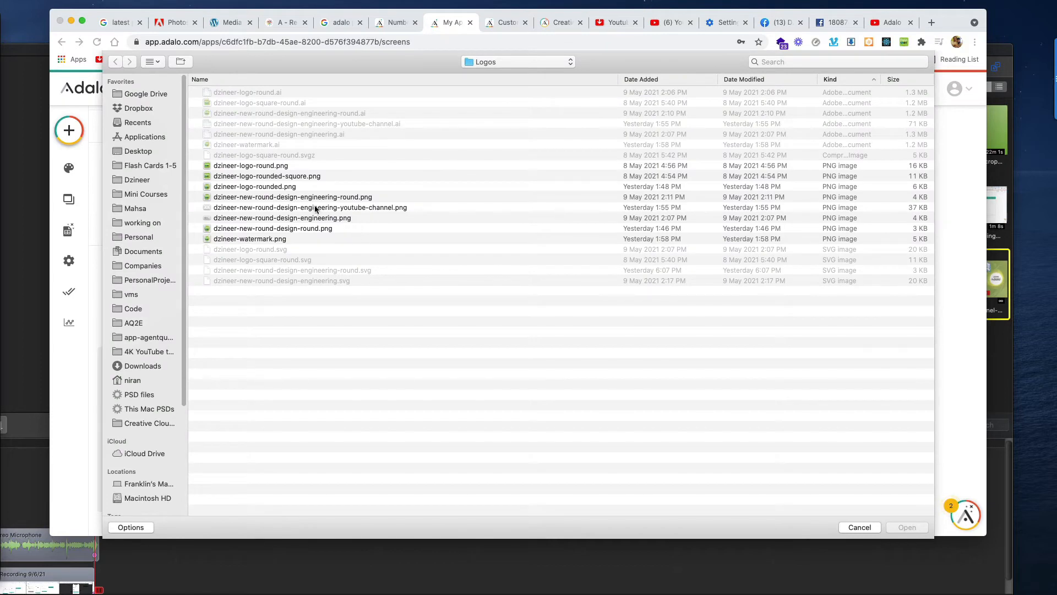
click(478, 61)
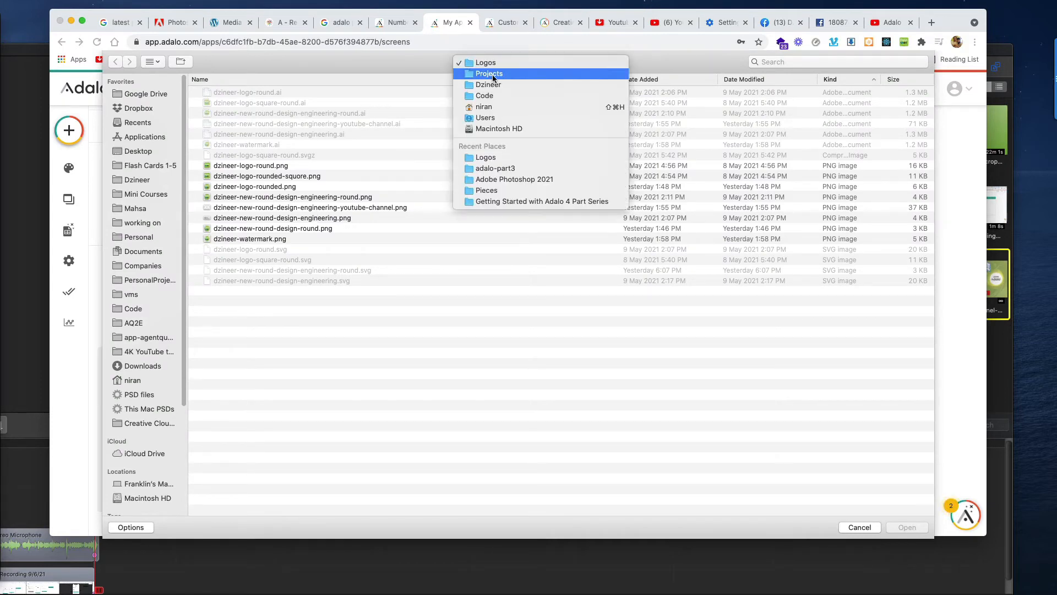
click(493, 85)
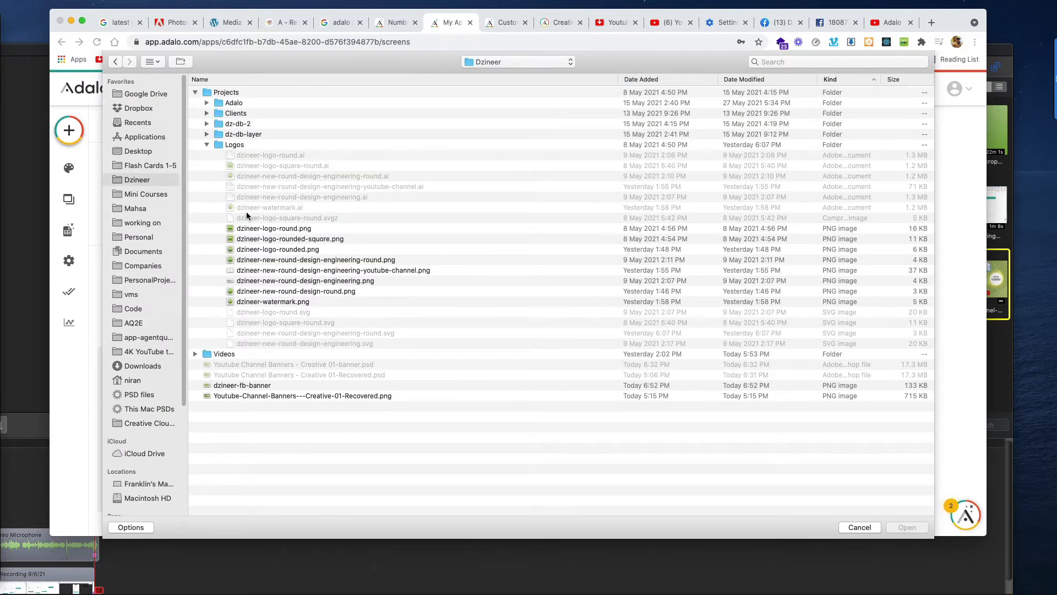
Choose dzineer-fb-banner as the background and dismiss the invalid file type error.
click(243, 384)
click(219, 397)
click(210, 385)
key(space)
key(space)
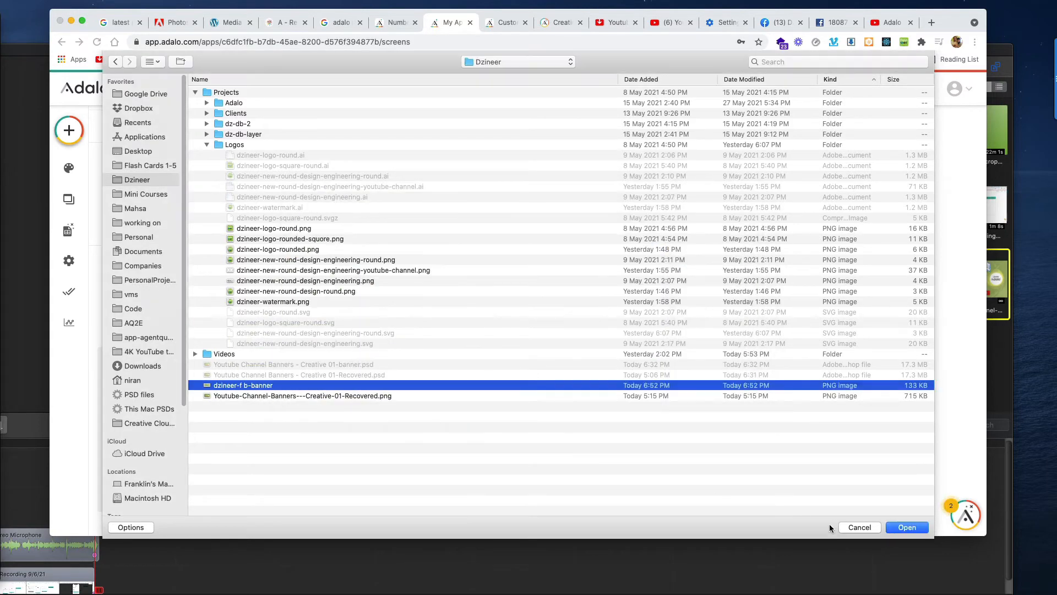
click(900, 528)
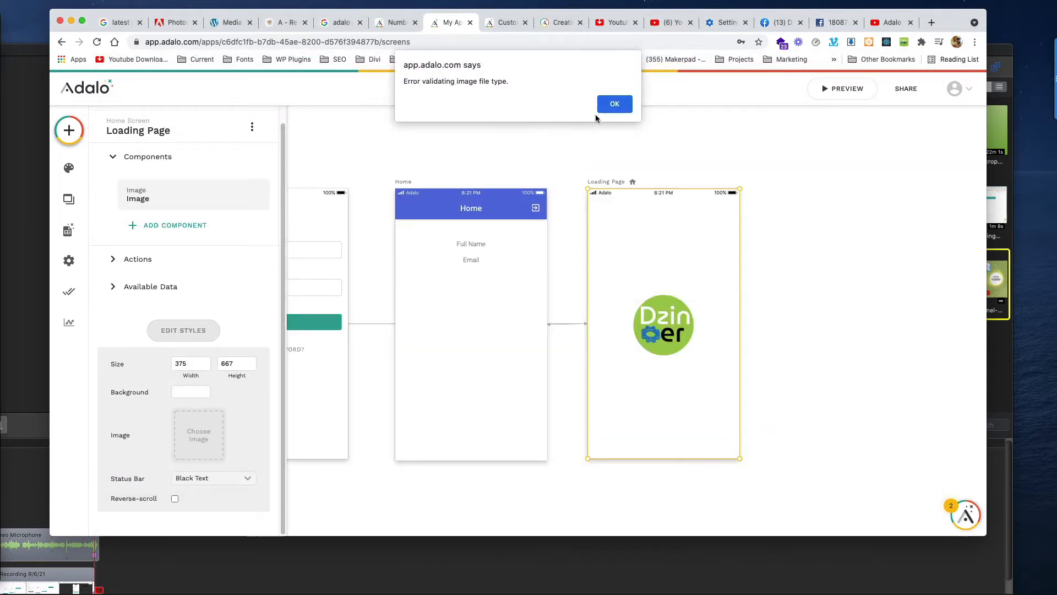
click(612, 104)
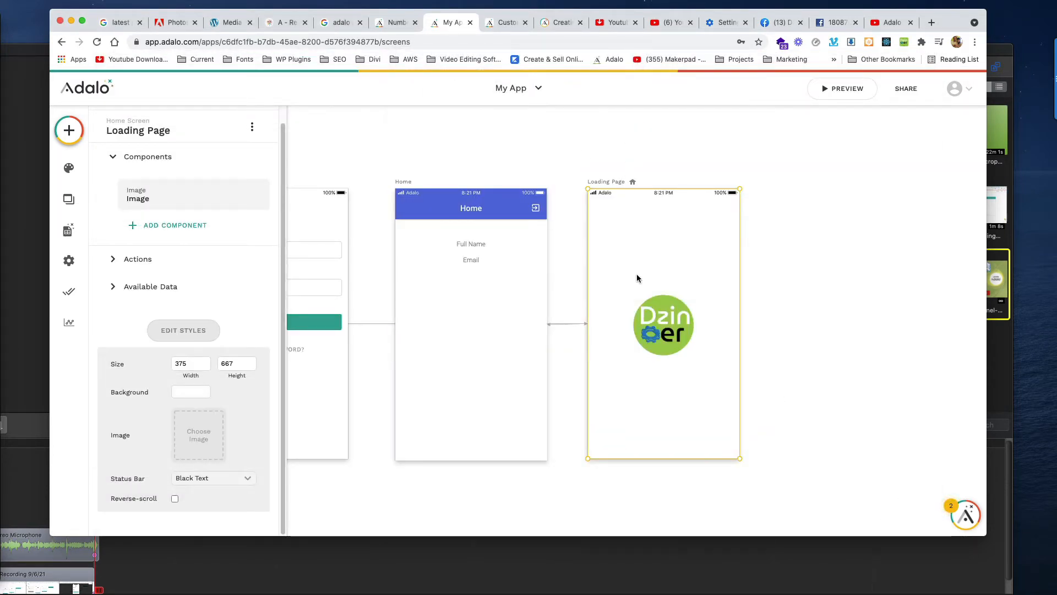
Rename the banner file to dzineer-fb-banner.png and load it as the Loading Page background.
click(198, 435)
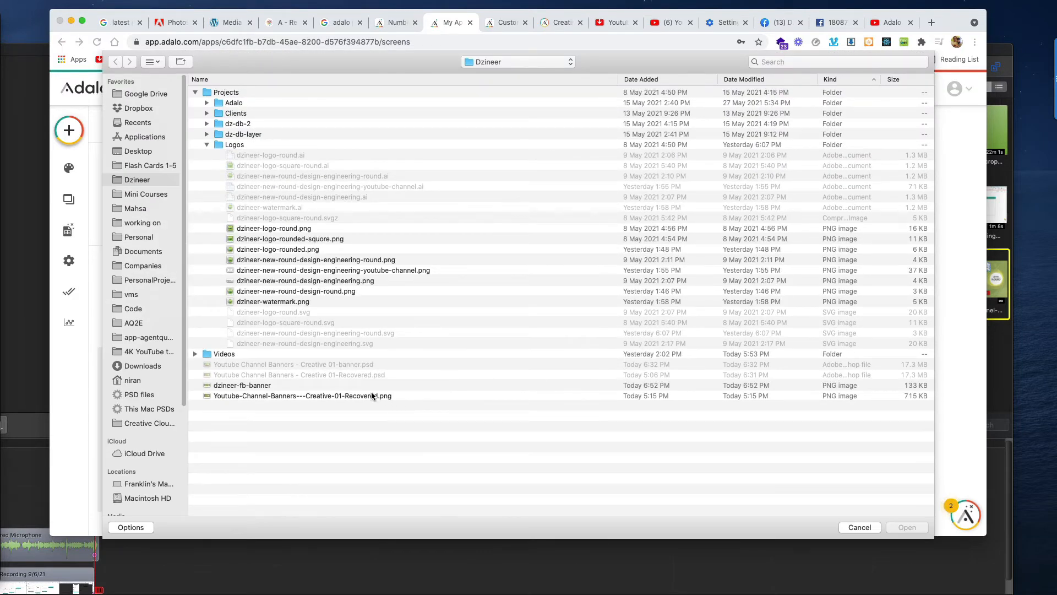
click(258, 386)
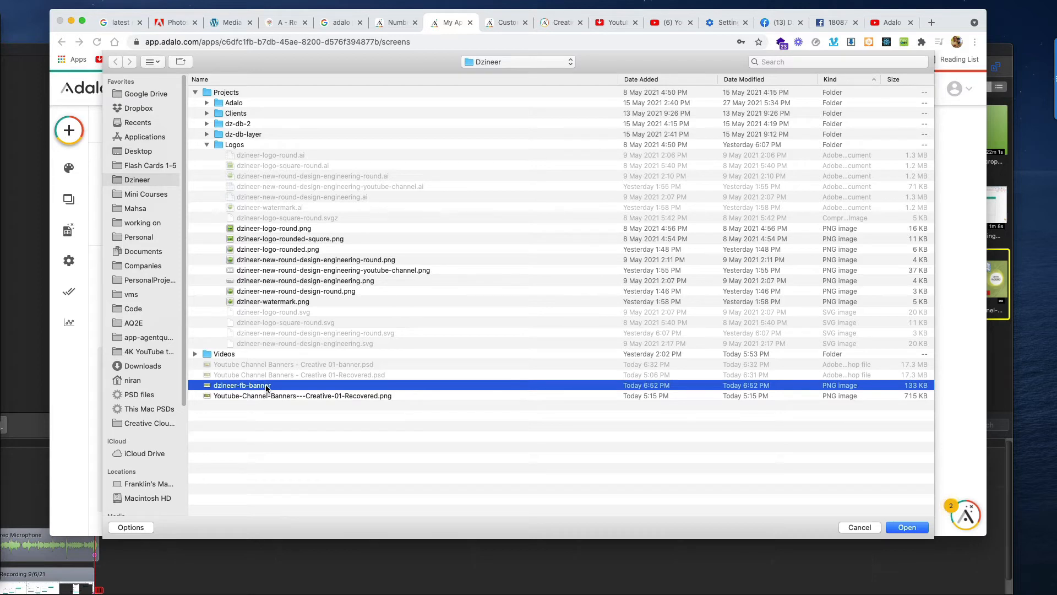
right_click(266, 389)
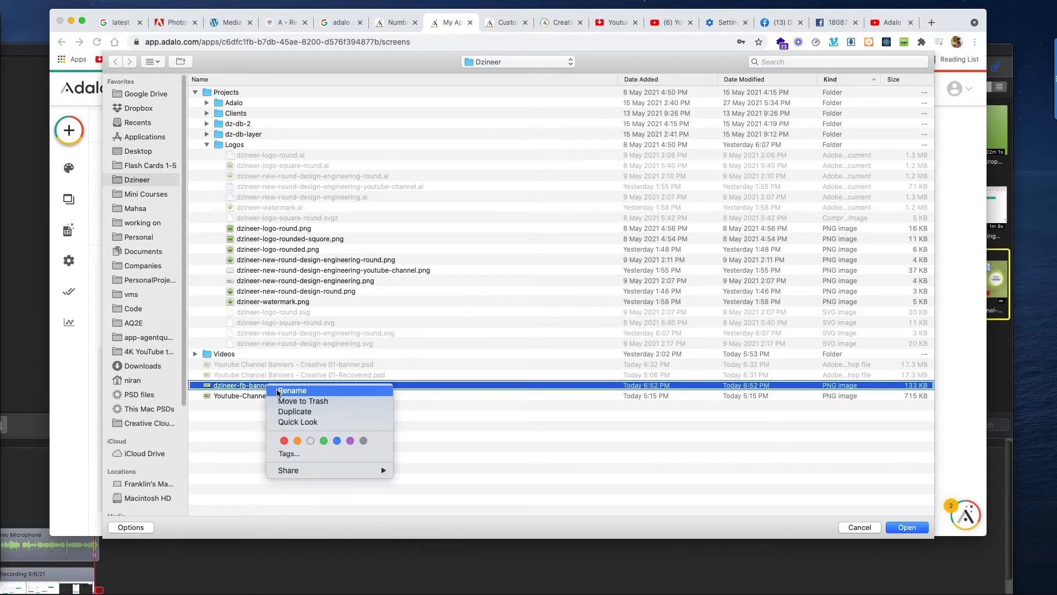
click(278, 394)
text(.p)
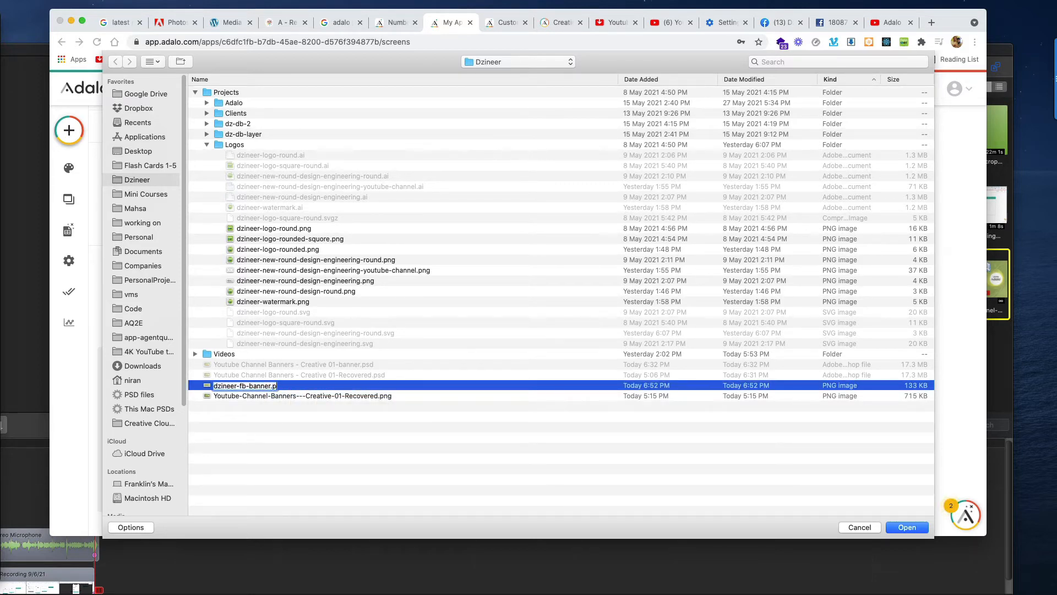
text(ng)
key(Return)
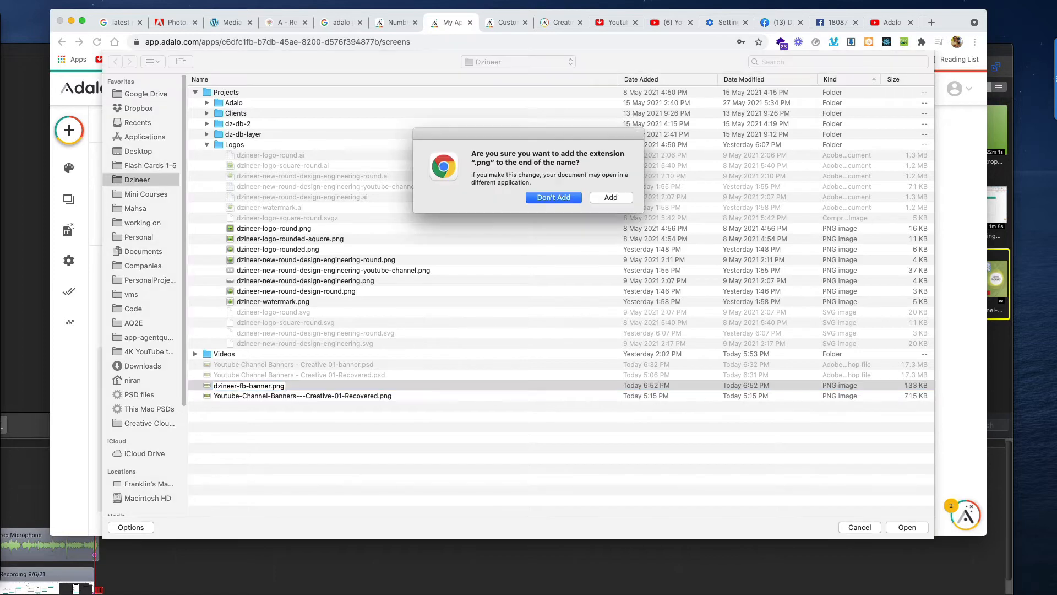
click(608, 197)
click(906, 527)
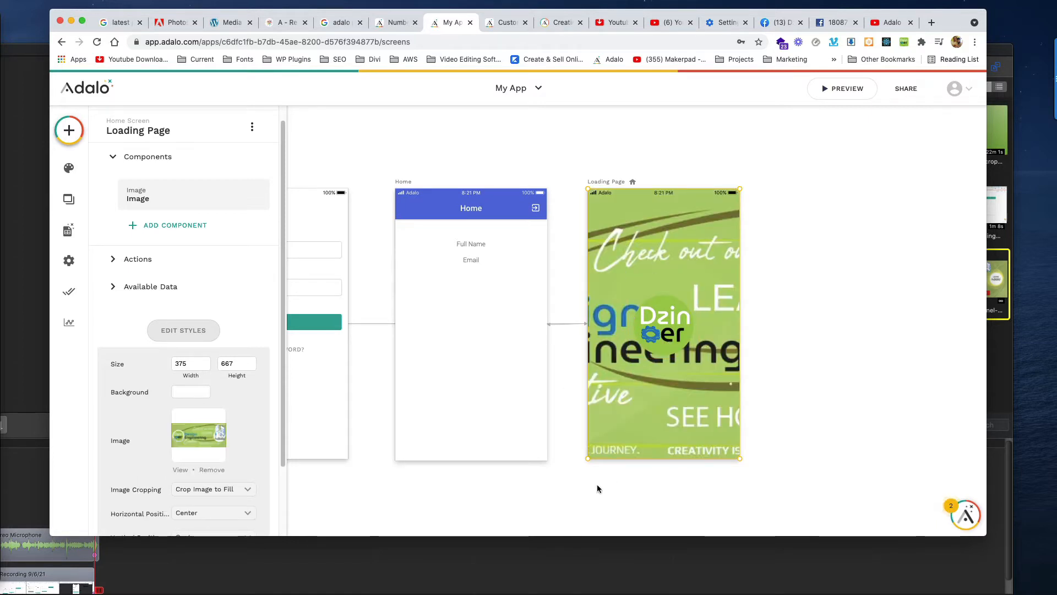
Set the background image cropping to Show Full Image, keeping vertical position at Center.
scroll(242, 457, down, 2)
scroll(259, 451, down, 2)
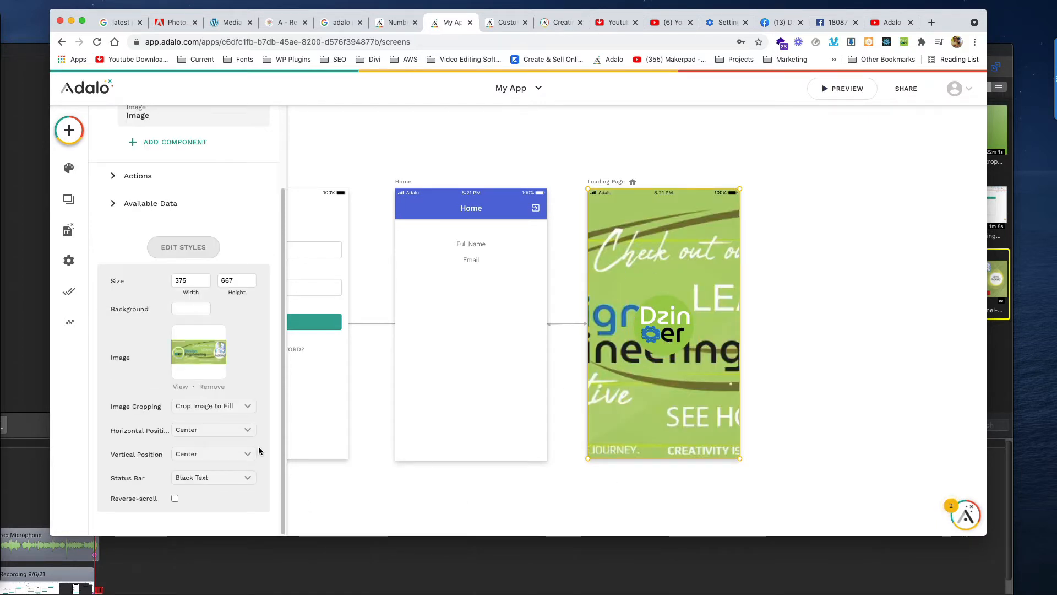
click(211, 454)
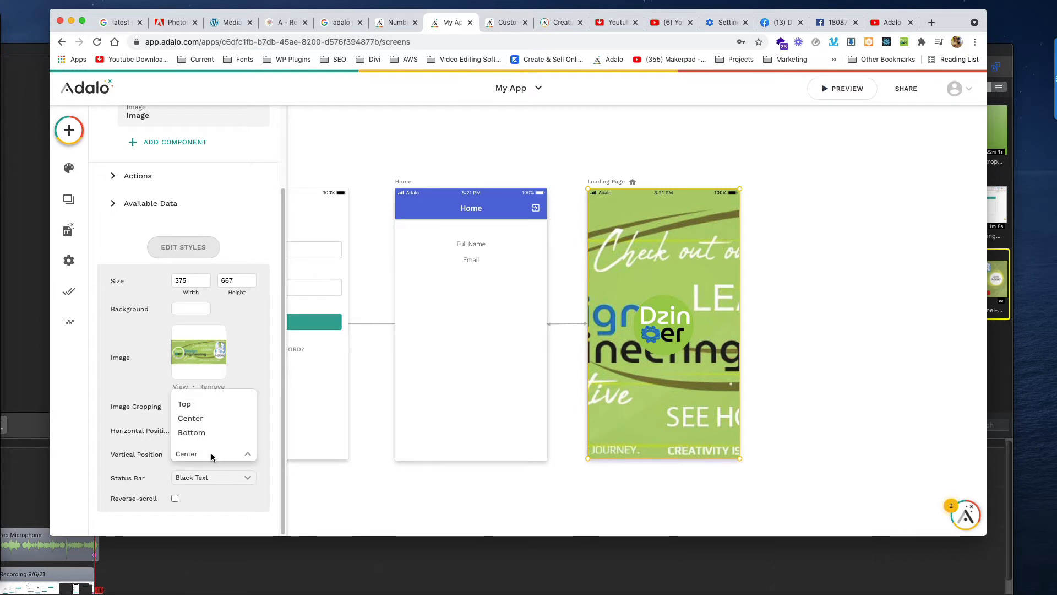
click(219, 498)
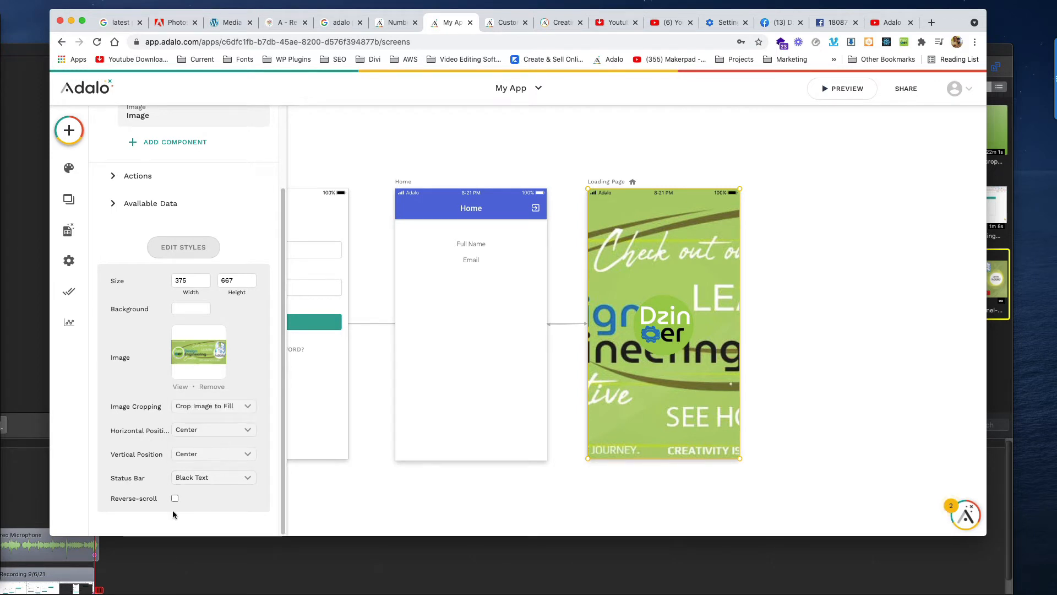
click(212, 406)
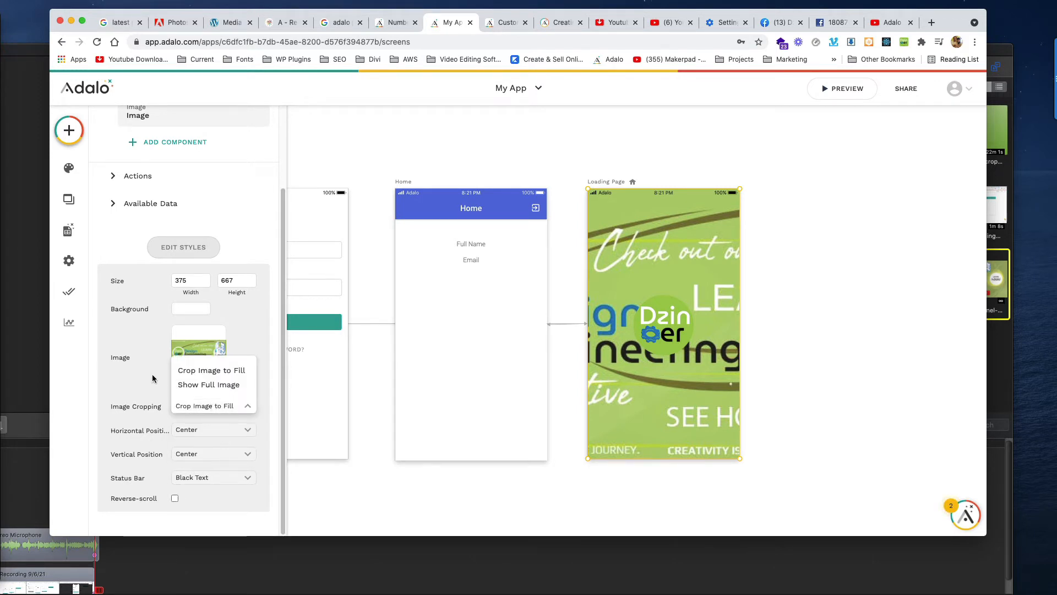
click(152, 379)
click(201, 408)
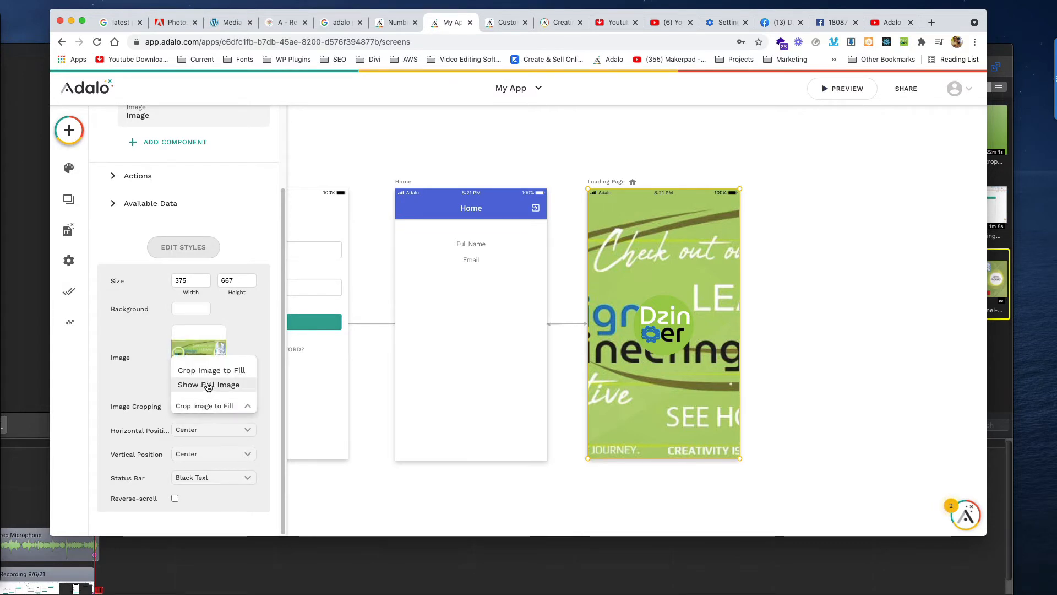
click(208, 385)
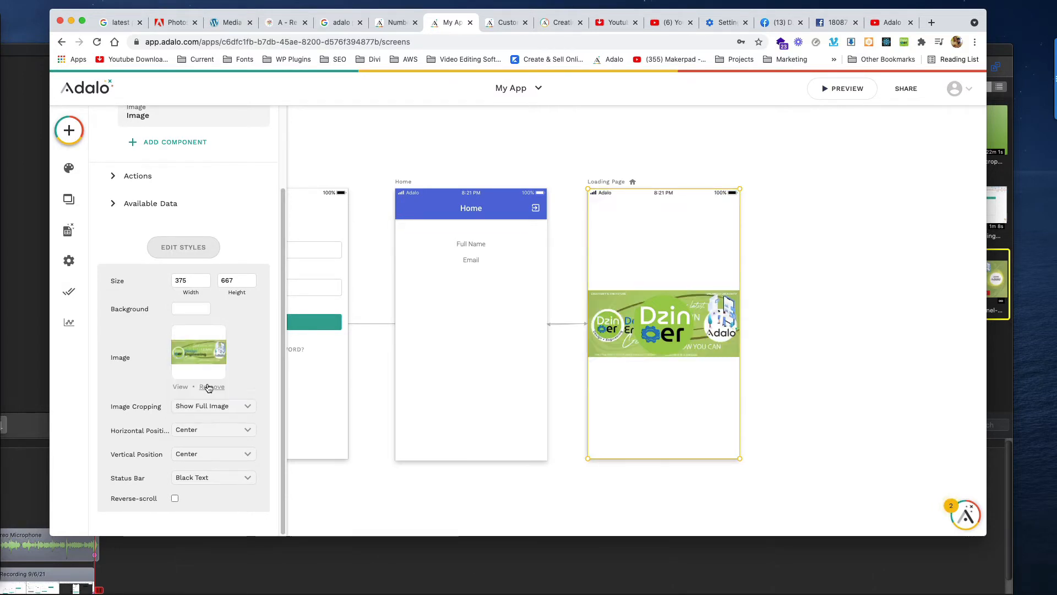
Move the round Dzineer logo up above the banner and deselect it.
drag(663, 324, 661, 254)
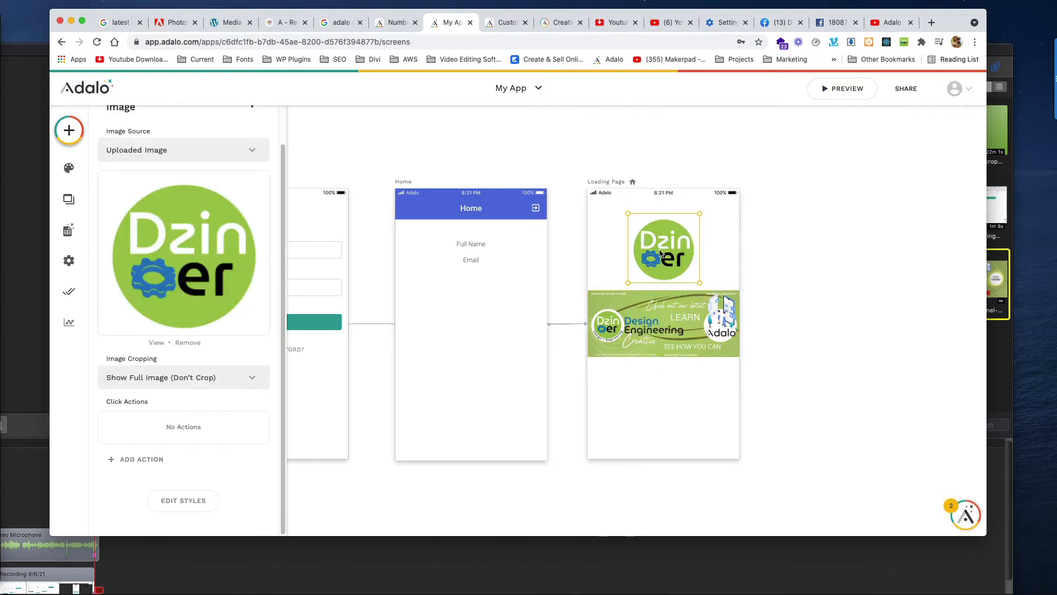
click(677, 388)
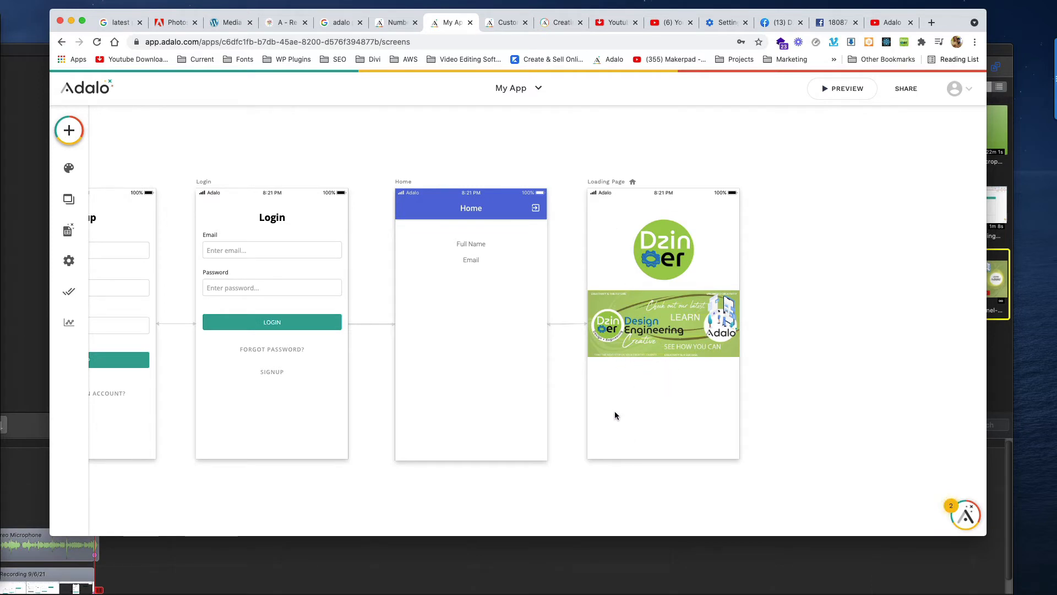
Open the Loading Page's background colour picker and try hex f1f1f1.
click(606, 183)
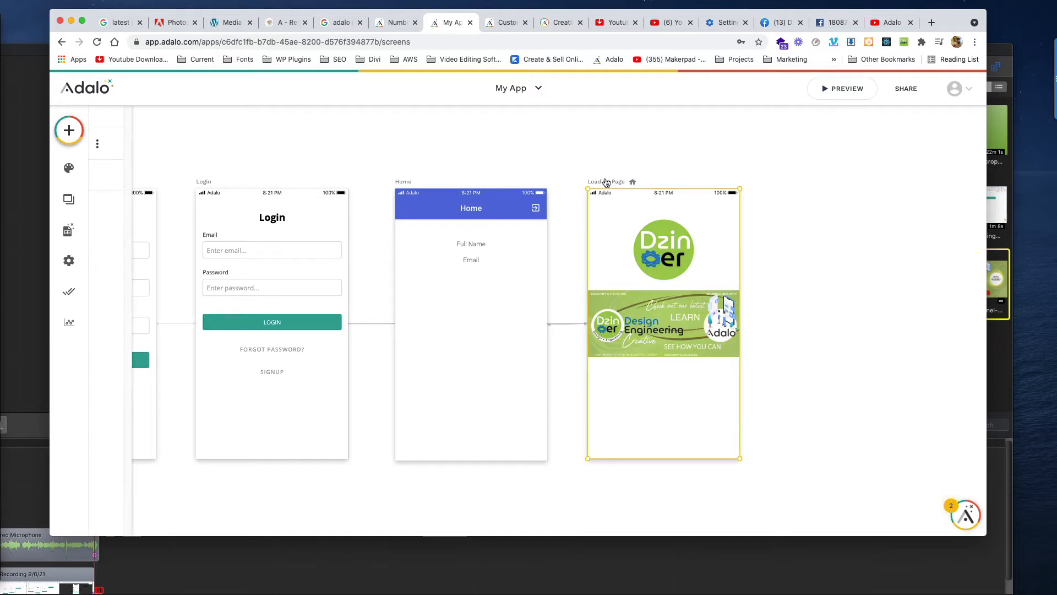
click(187, 348)
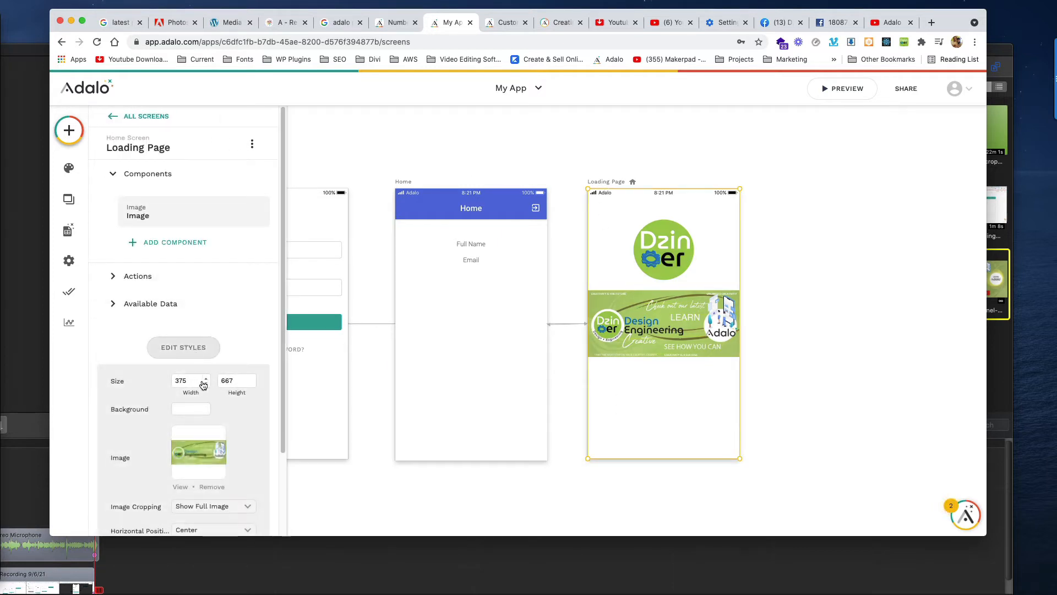
scroll(203, 384, down, 3)
click(191, 309)
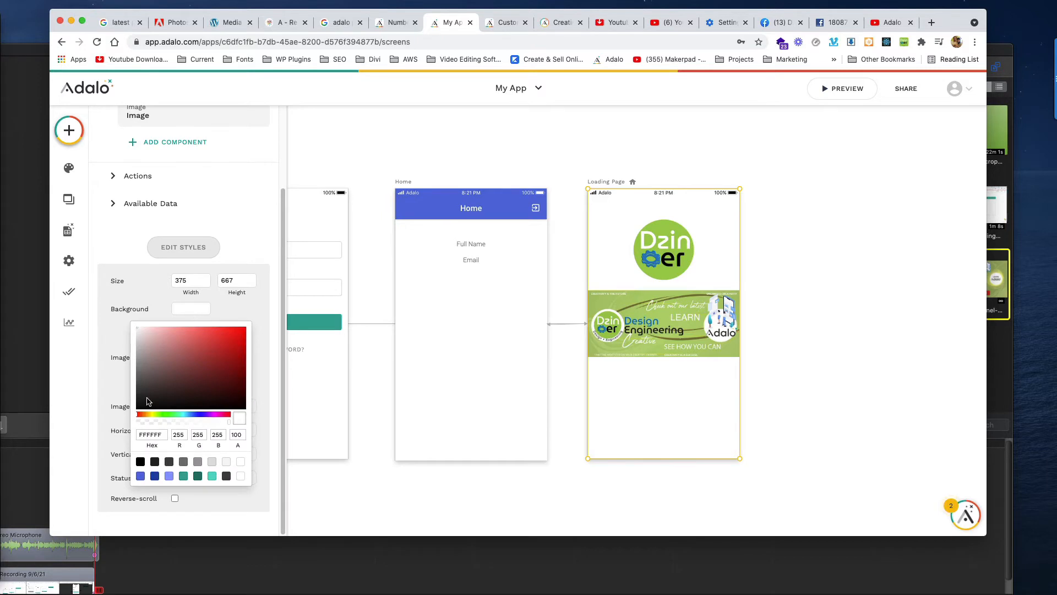
double_click(151, 435)
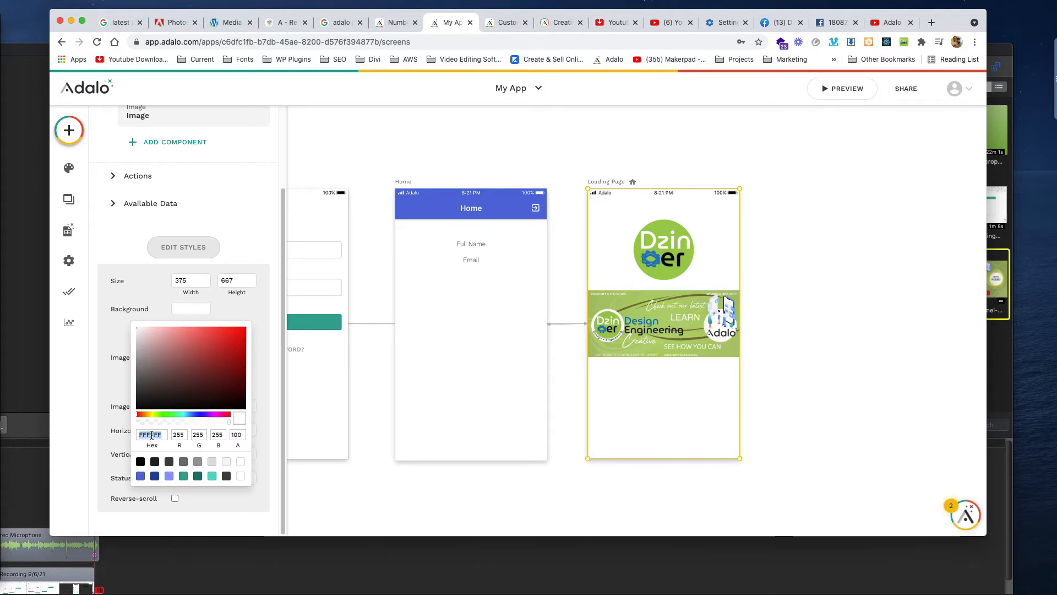
text(f1f1f1)
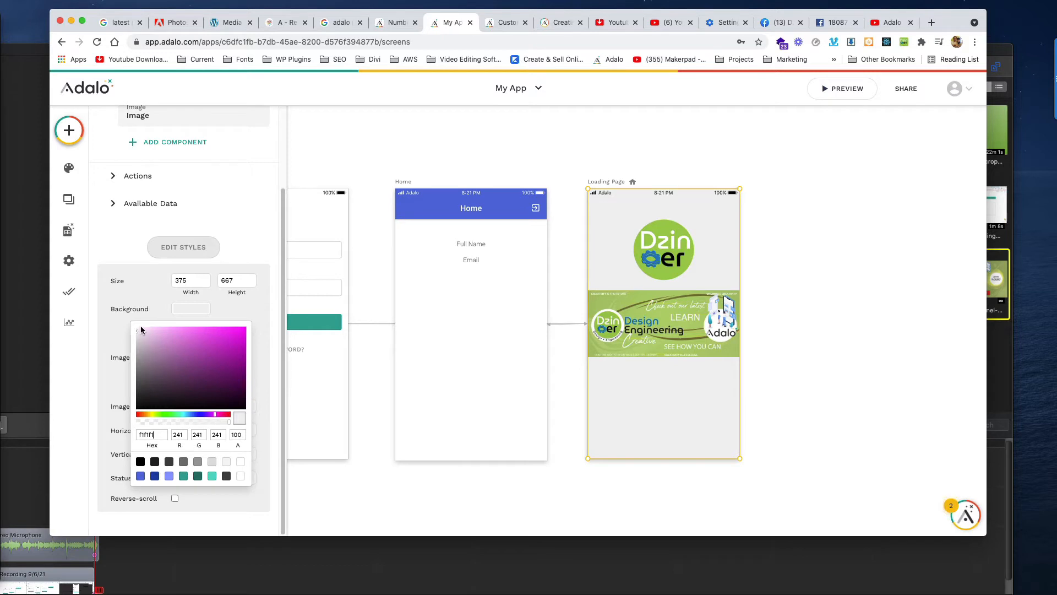
After trying ccc and other values, set the background hex to f3f3f3.
double_click(149, 434)
text(cc)
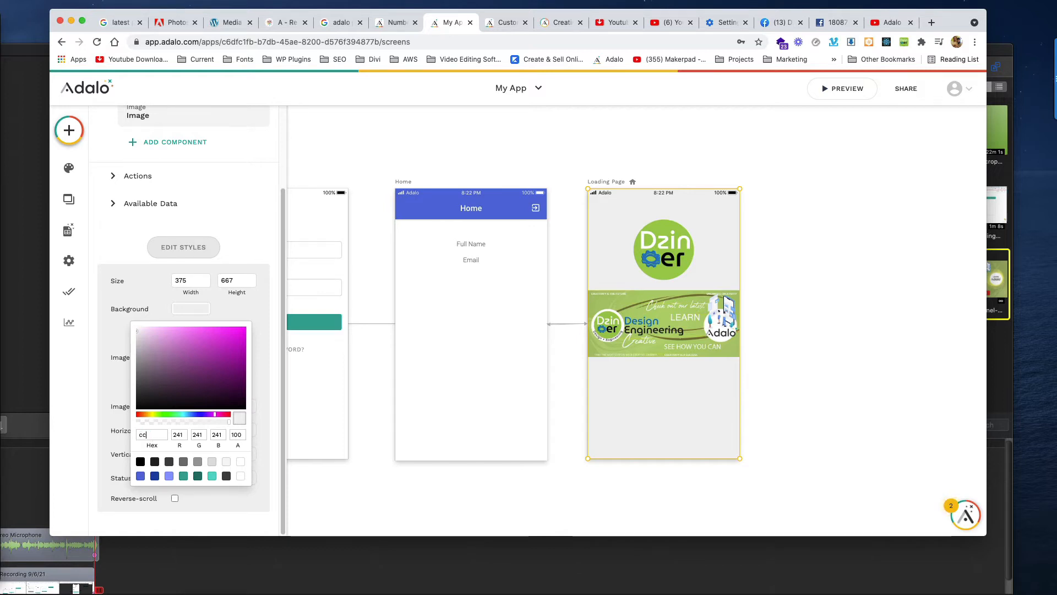
text(c)
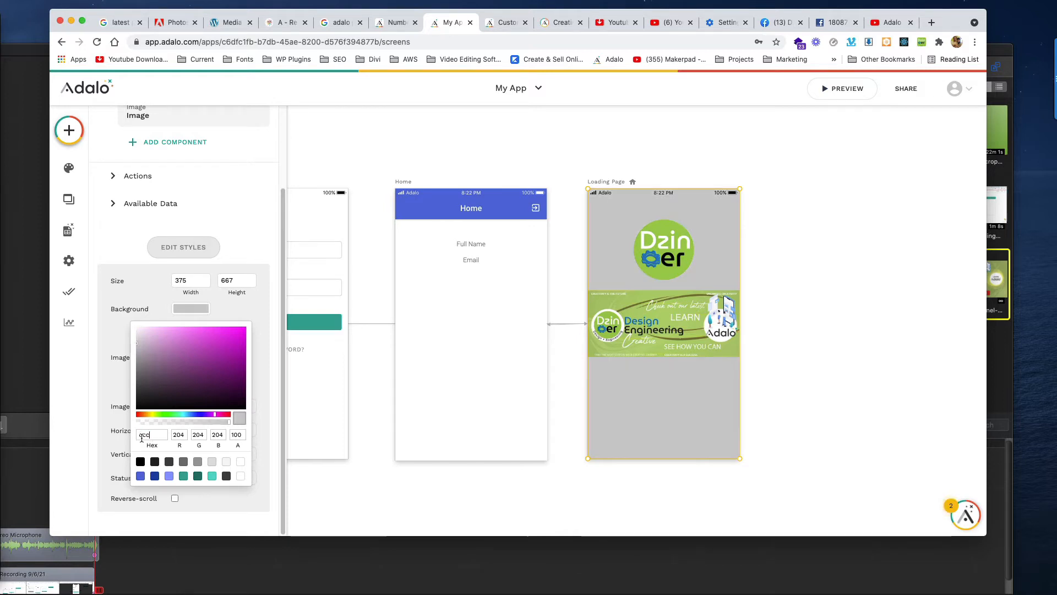
double_click(142, 436)
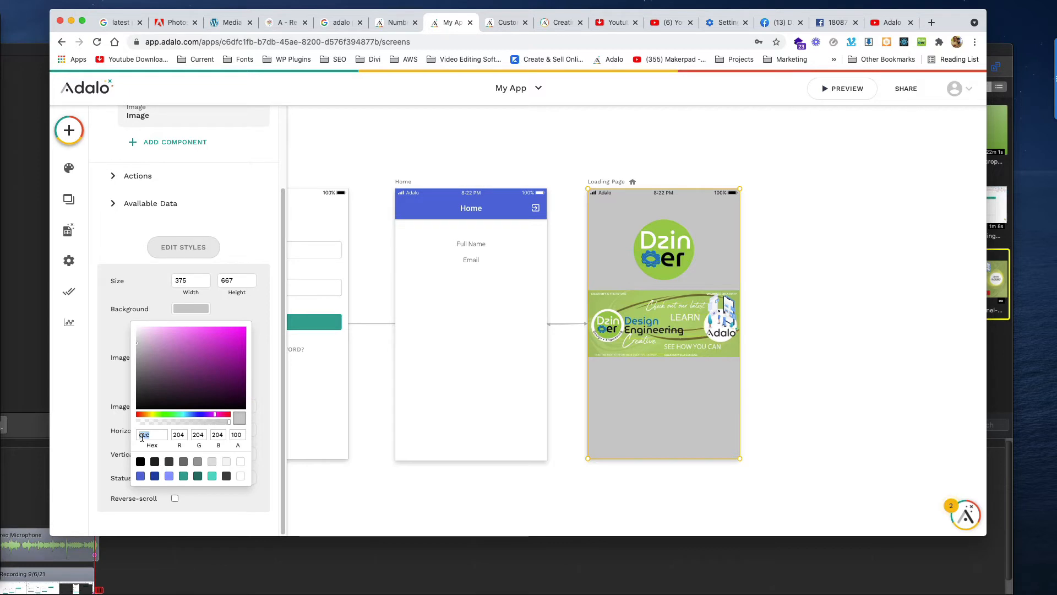
text(fff)
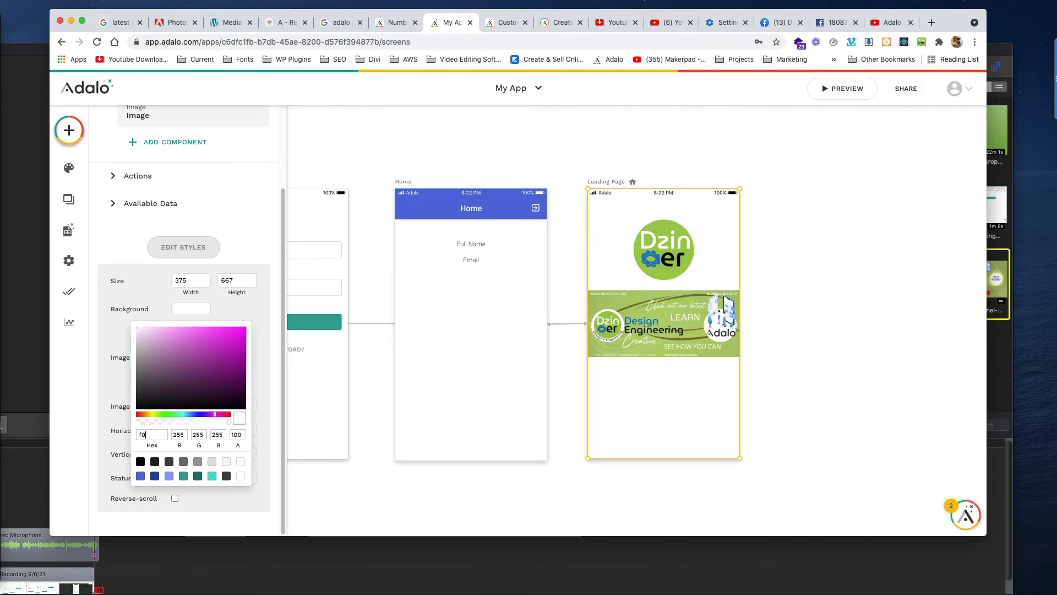
text(f0f0)
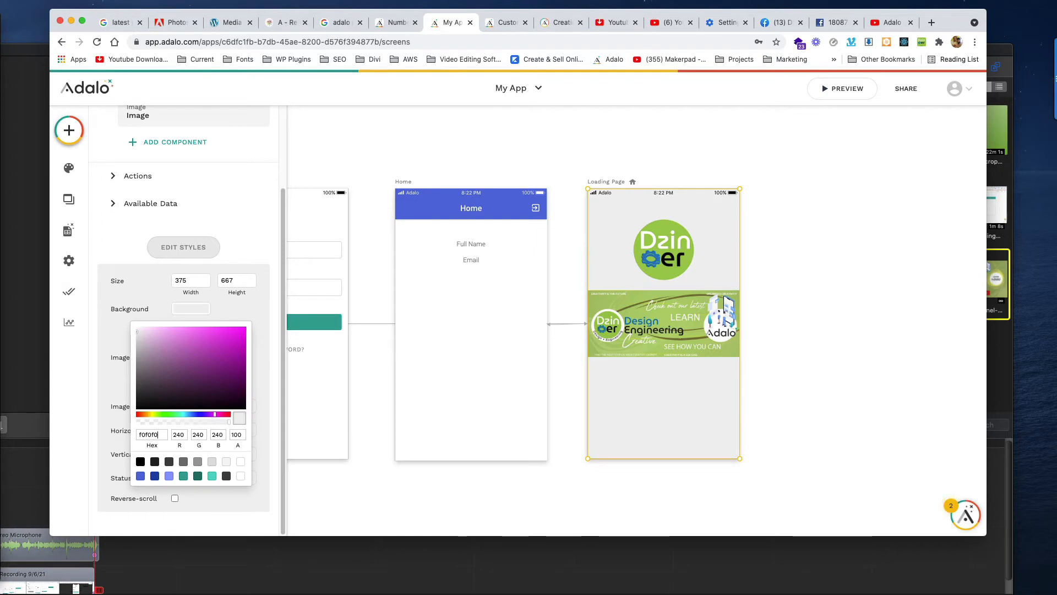
key(BackSpace)
key(BackSpace)
key(BackSpace)
key(BackSpace)
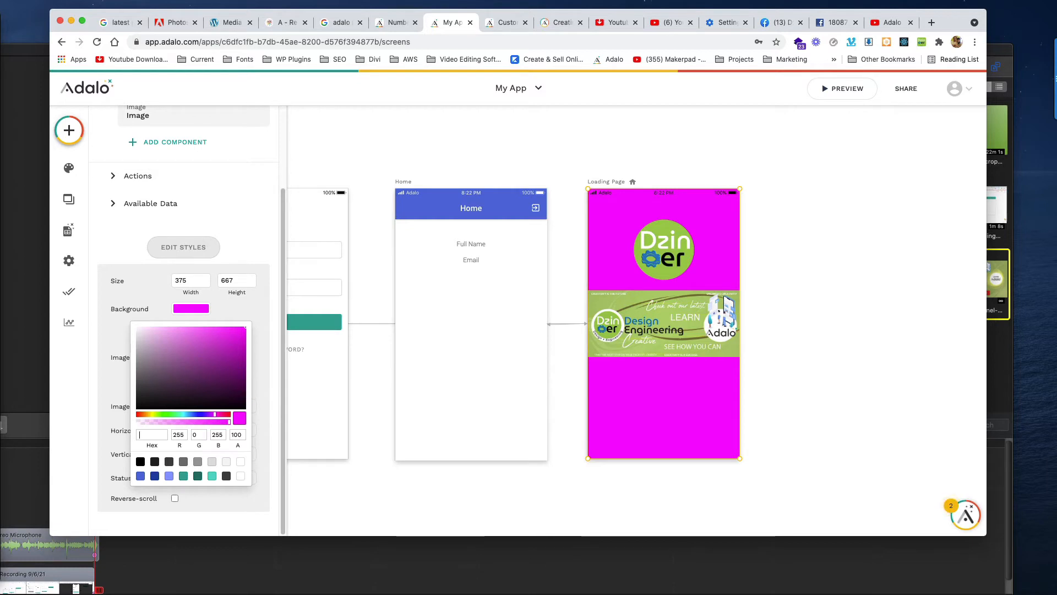
text(f3f3f3)
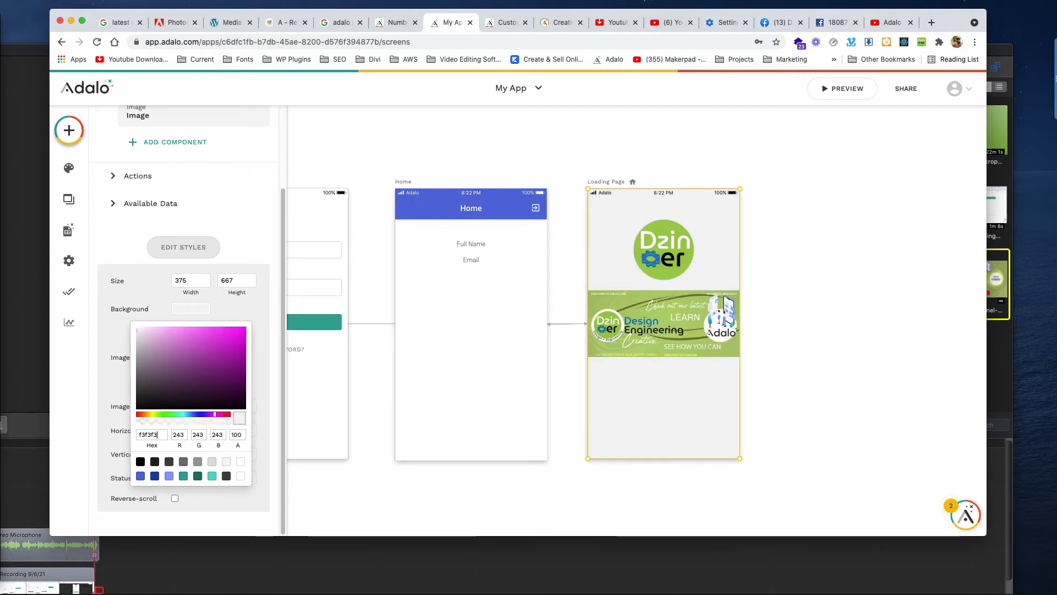
click(871, 325)
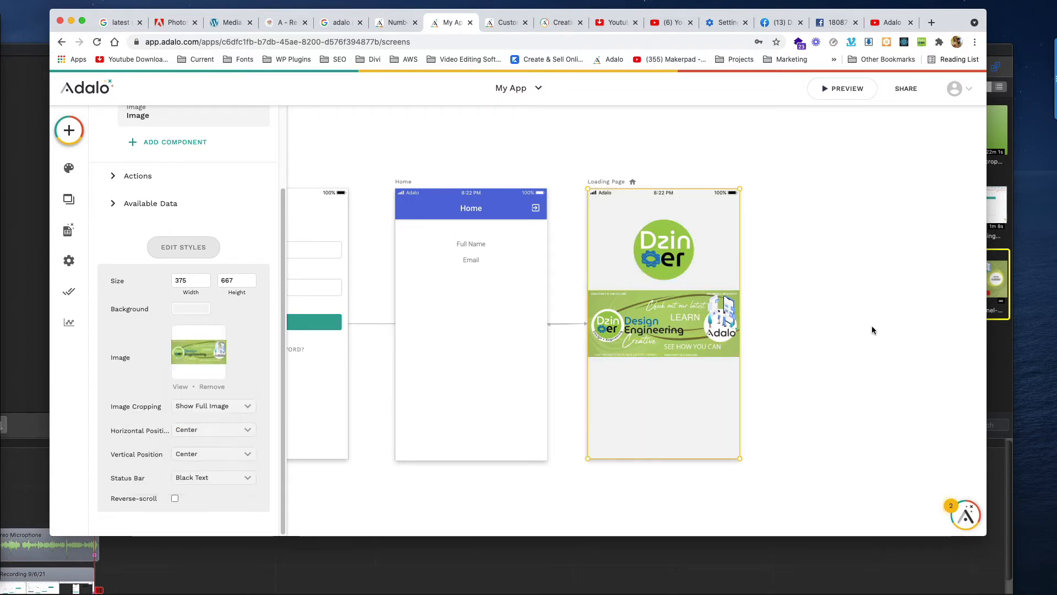
click(871, 323)
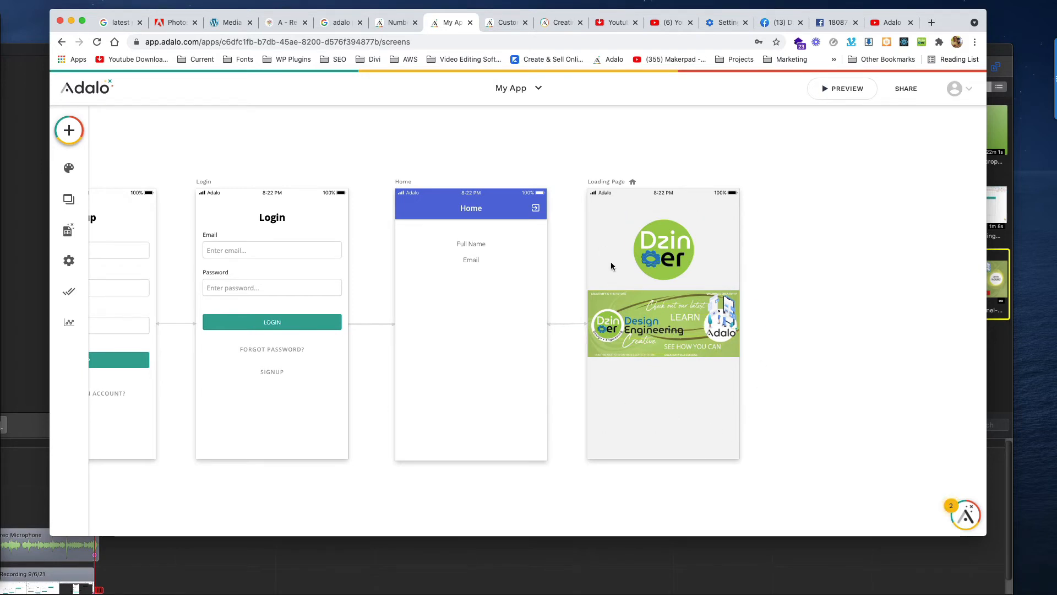
click(672, 240)
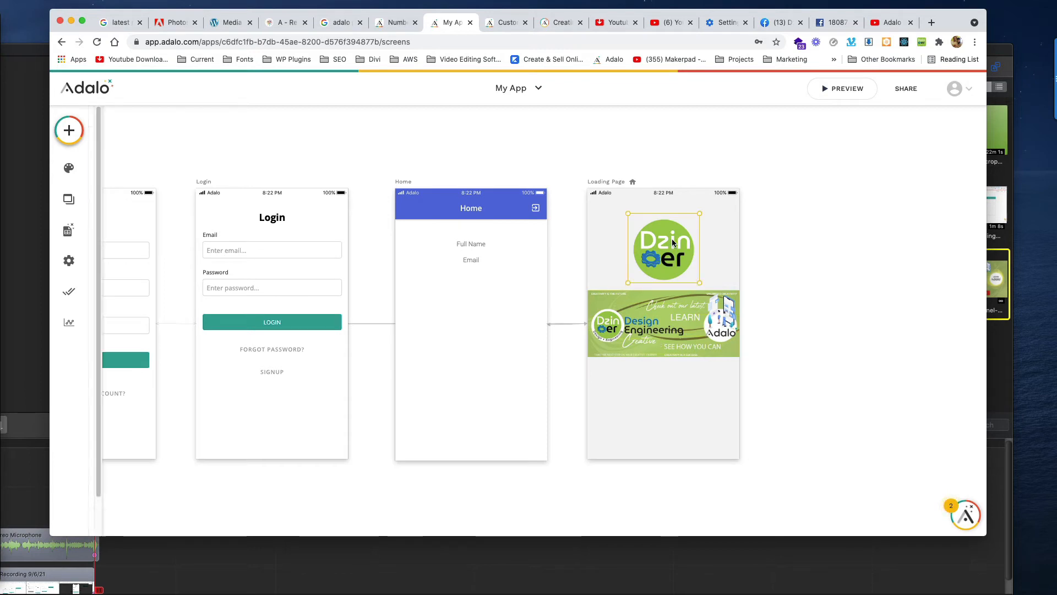
click(677, 370)
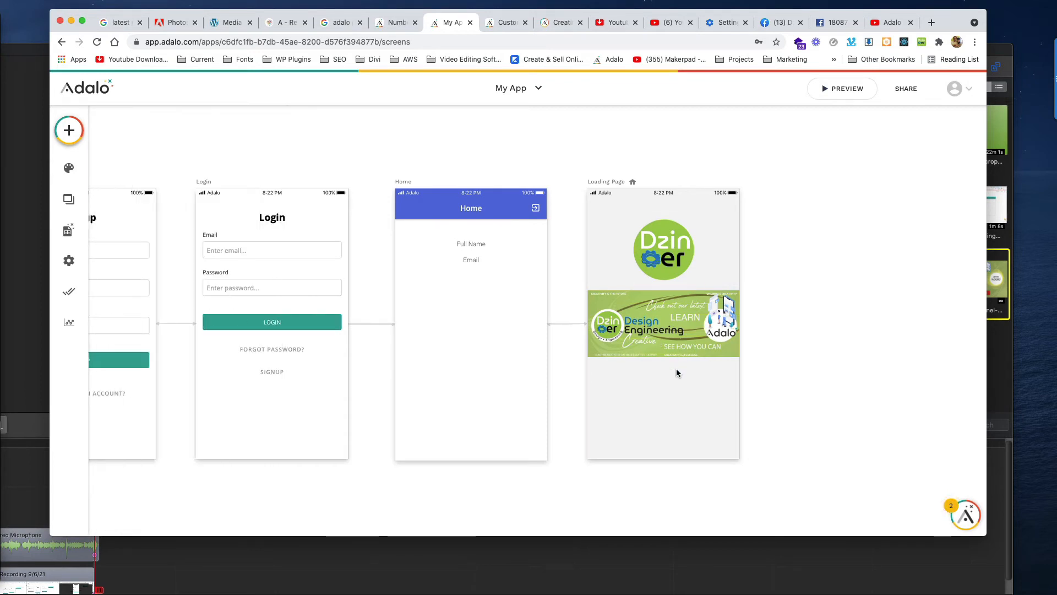
click(664, 253)
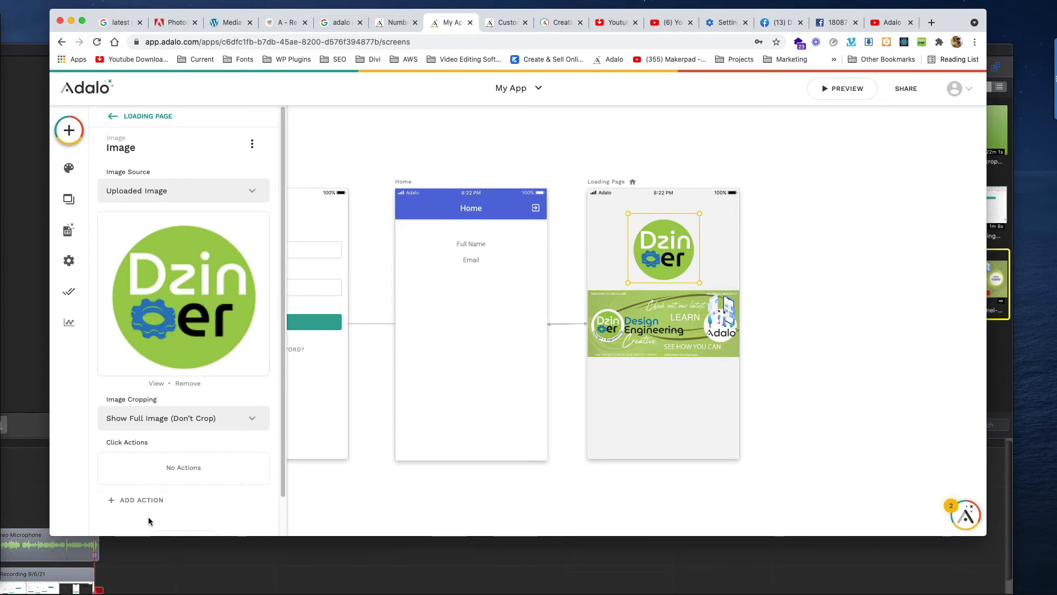
scroll(160, 493, down, 2)
click(170, 499)
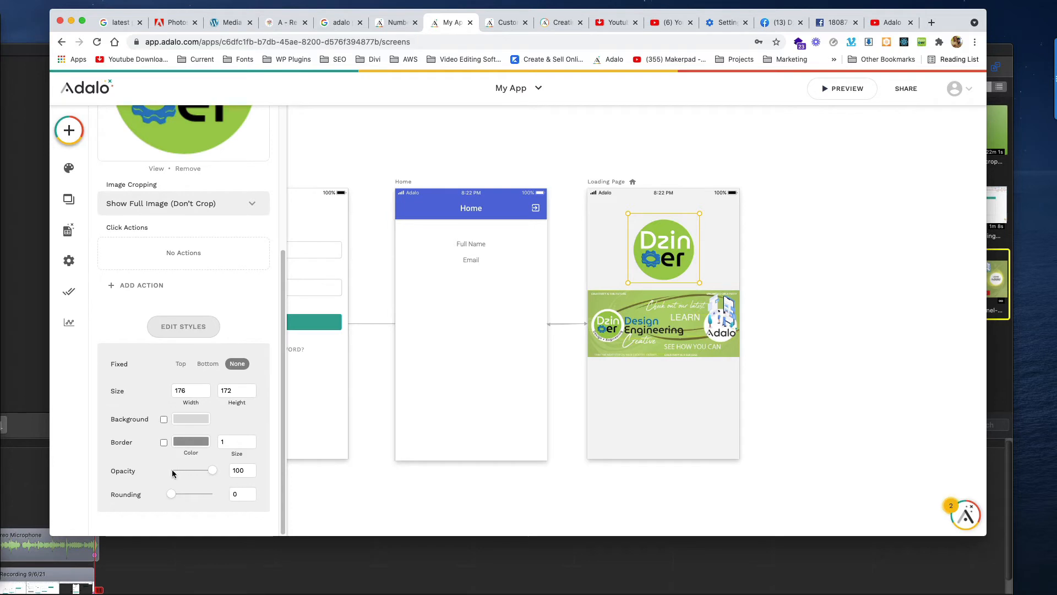
click(163, 443)
drag(210, 473, 175, 499)
click(164, 420)
click(164, 420)
mouse_move(697, 248)
mouse_down()
mouse_move(686, 248)
mouse_move(697, 249)
mouse_up()
click(722, 399)
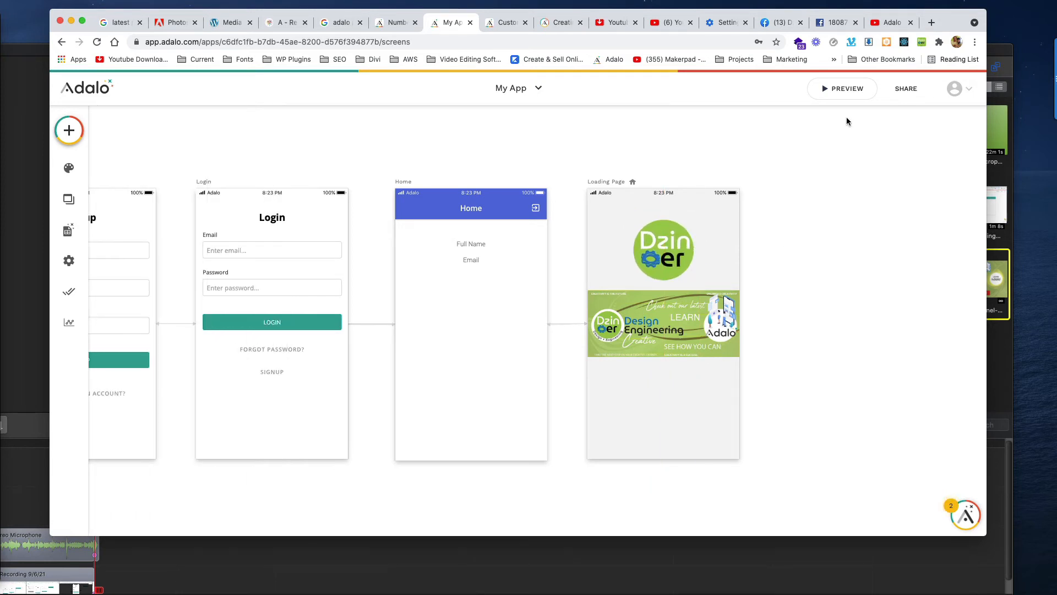
click(842, 88)
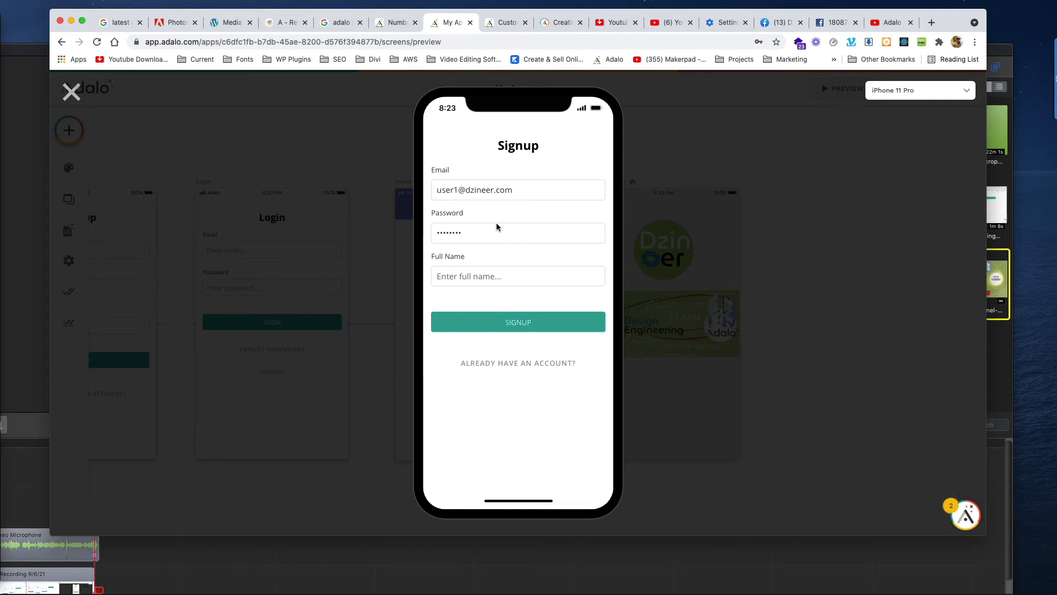
click(521, 363)
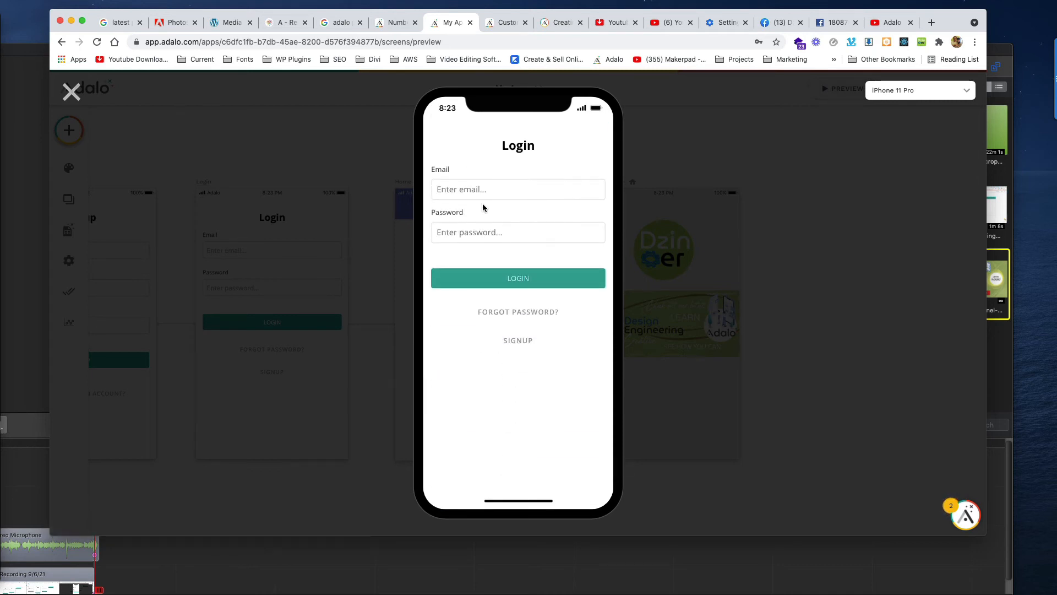
click(485, 189)
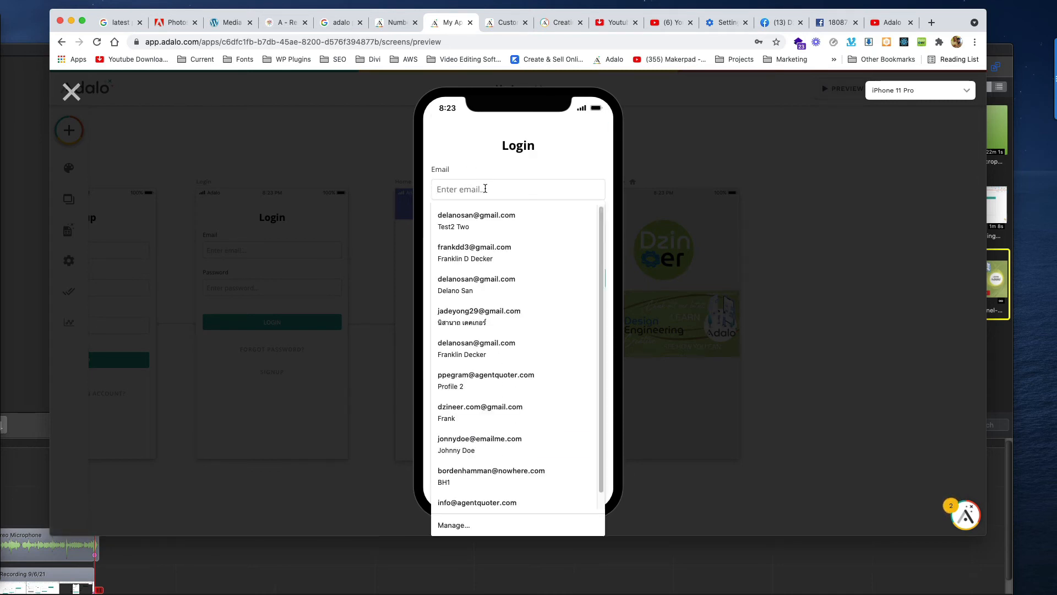
text(frank)
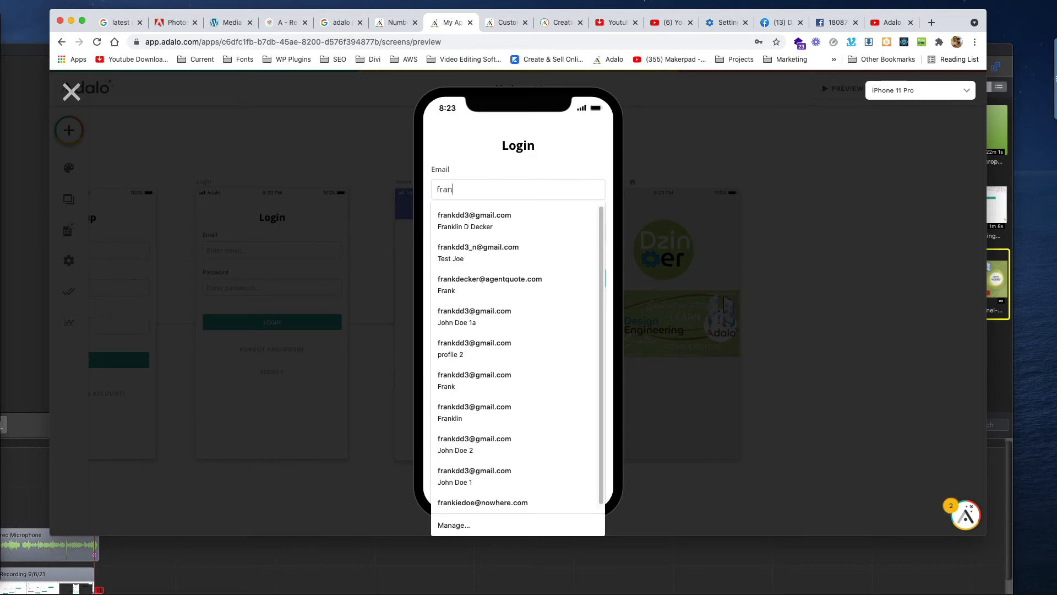
key(BackSpace)
key(BackSpace)
key(BackSpace)
key(BackSpace)
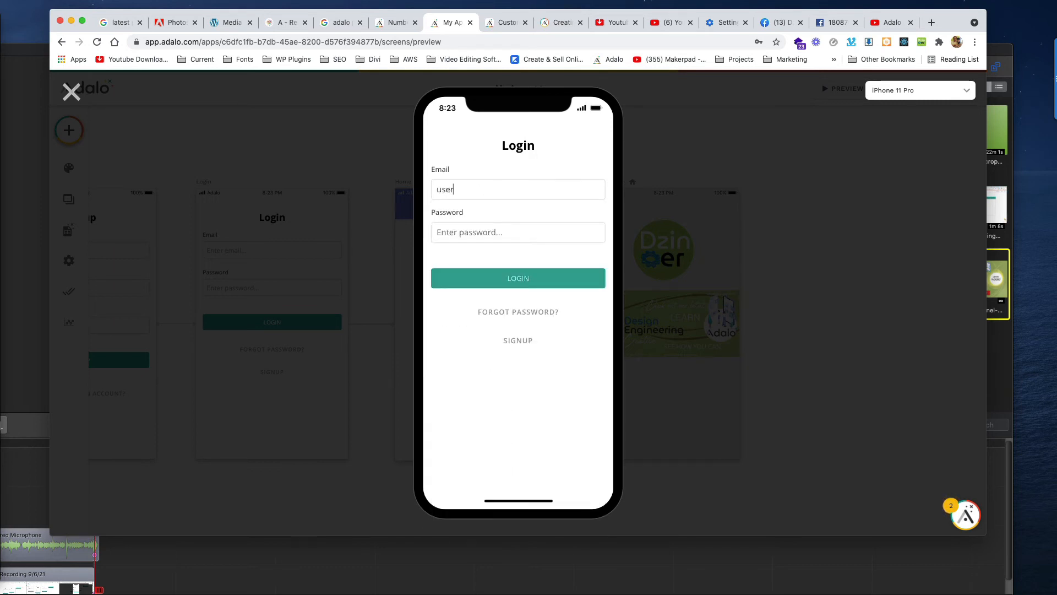
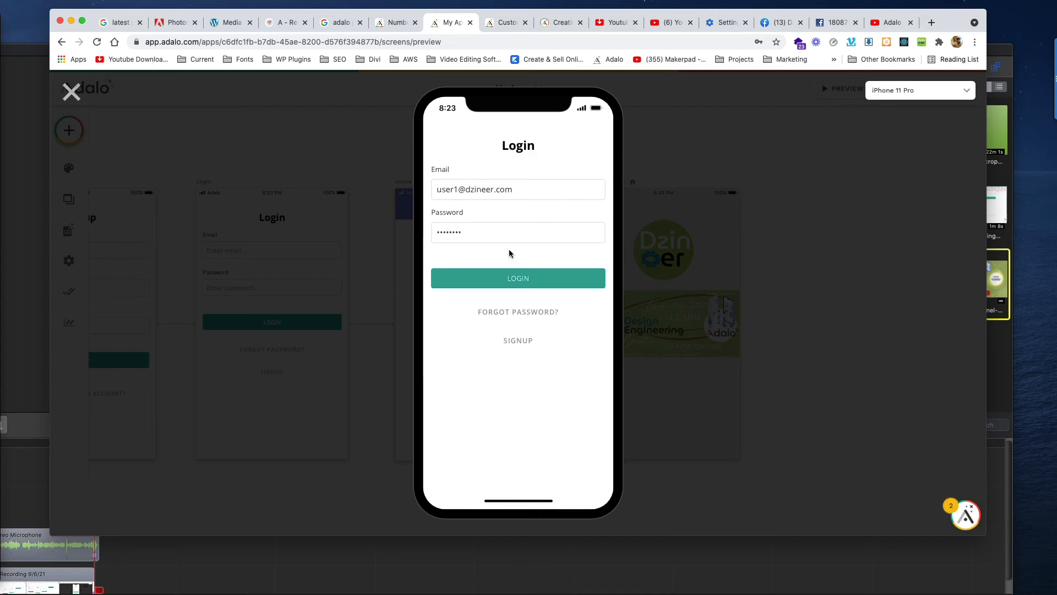
click(517, 278)
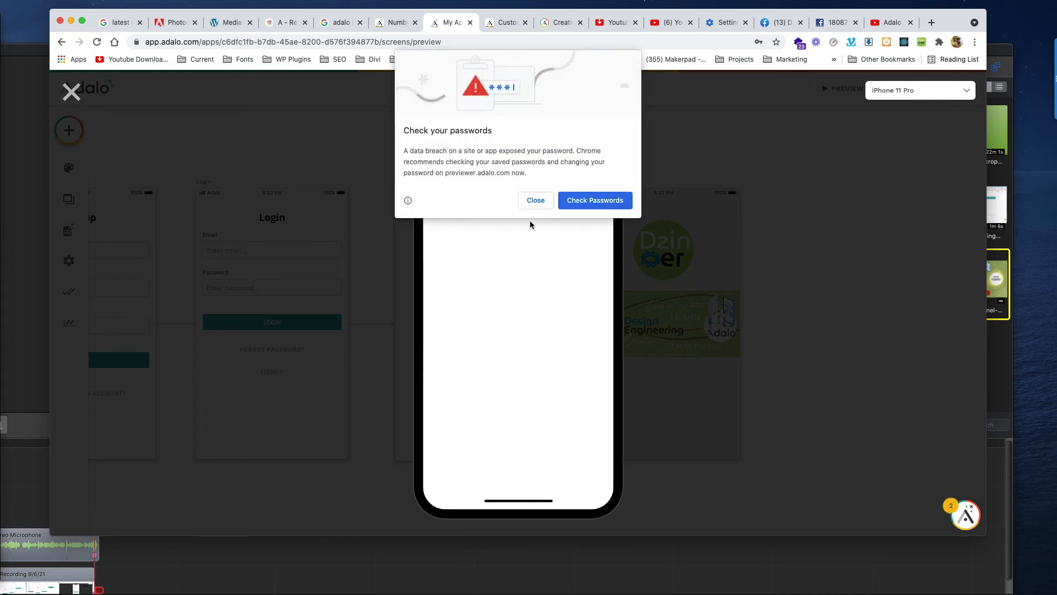
click(544, 201)
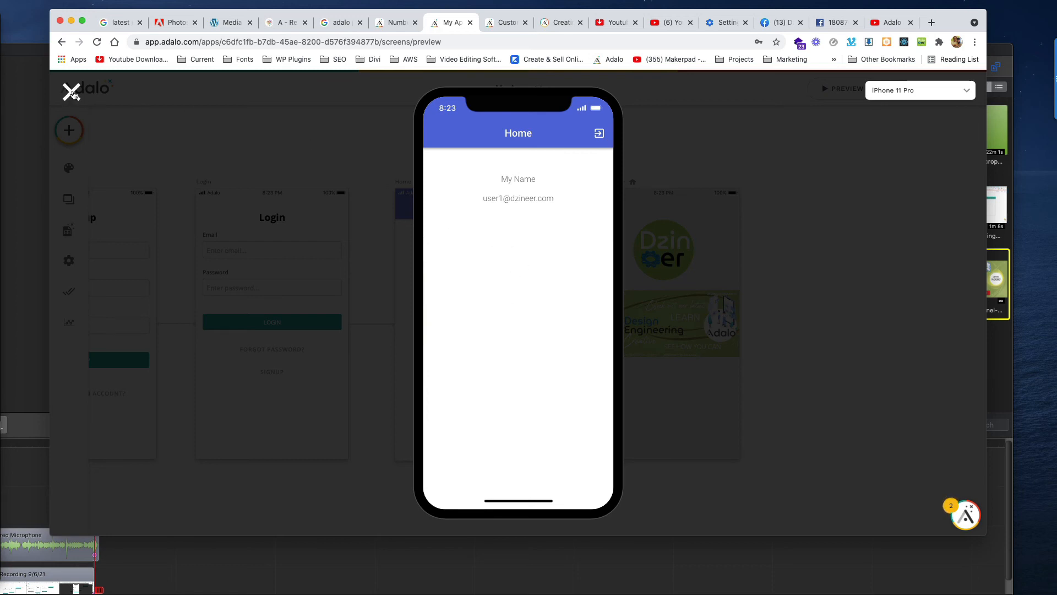
click(71, 92)
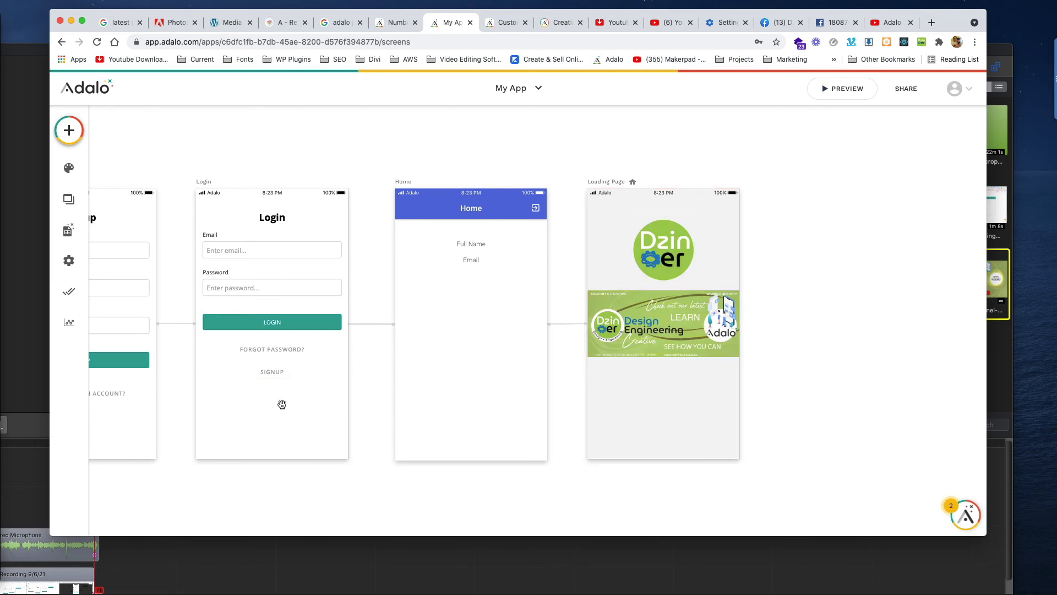
Check the Login form's Submit Button Log In and Link actions, then launch the app preview.
drag(282, 404, 371, 394)
click(352, 321)
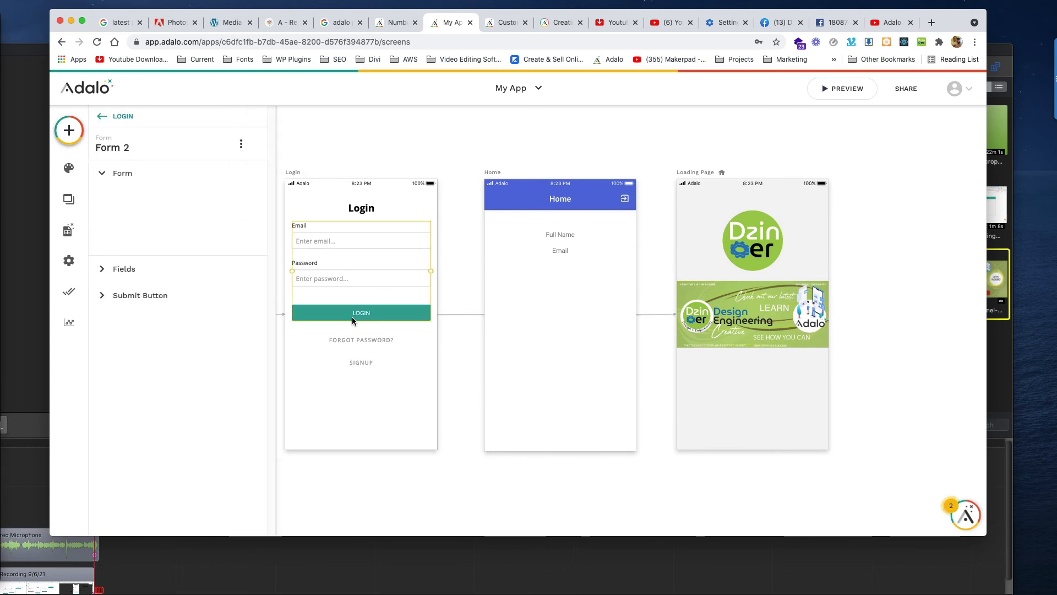
click(158, 321)
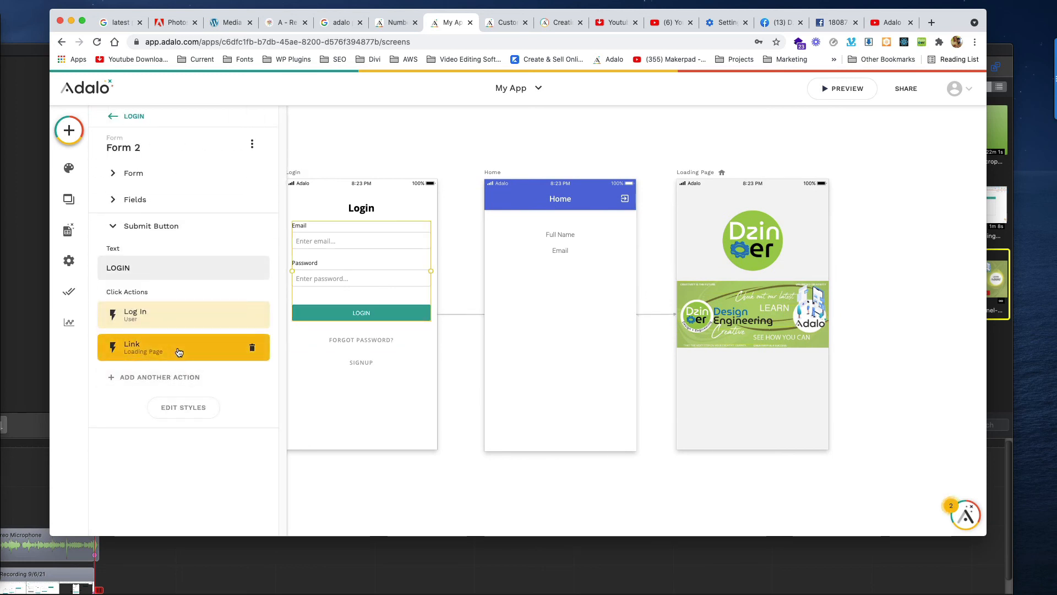
click(893, 219)
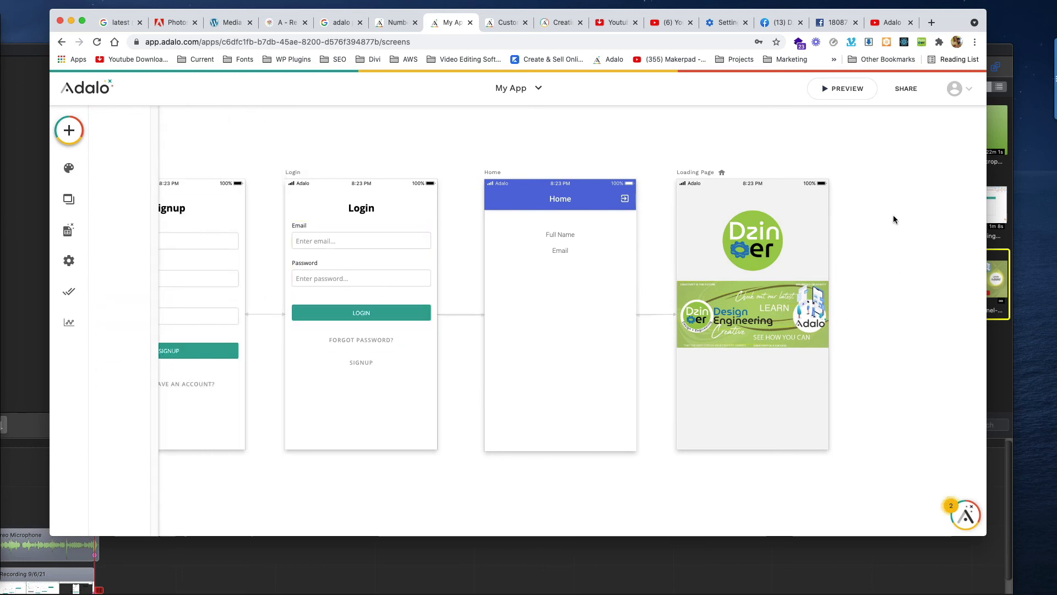
click(848, 91)
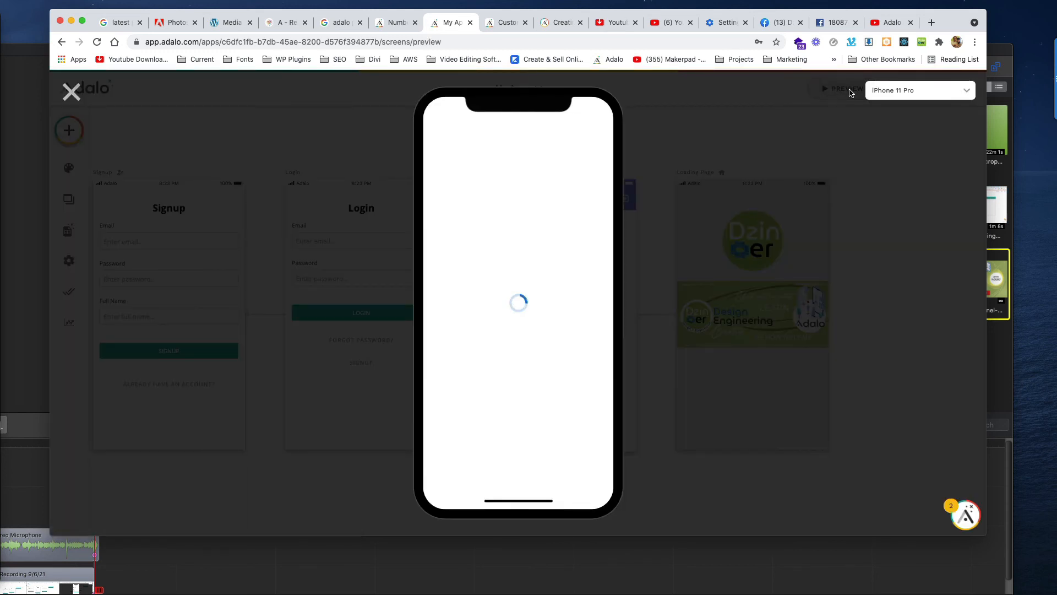